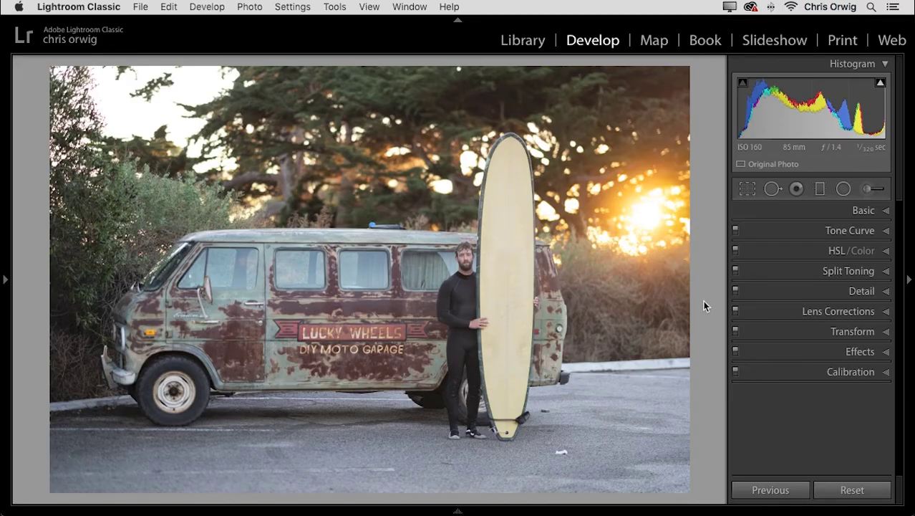
Crop the photo slightly tighter at its original aspect ratio, rotate it to an angle of -0.42, and apply the crop
key(r)
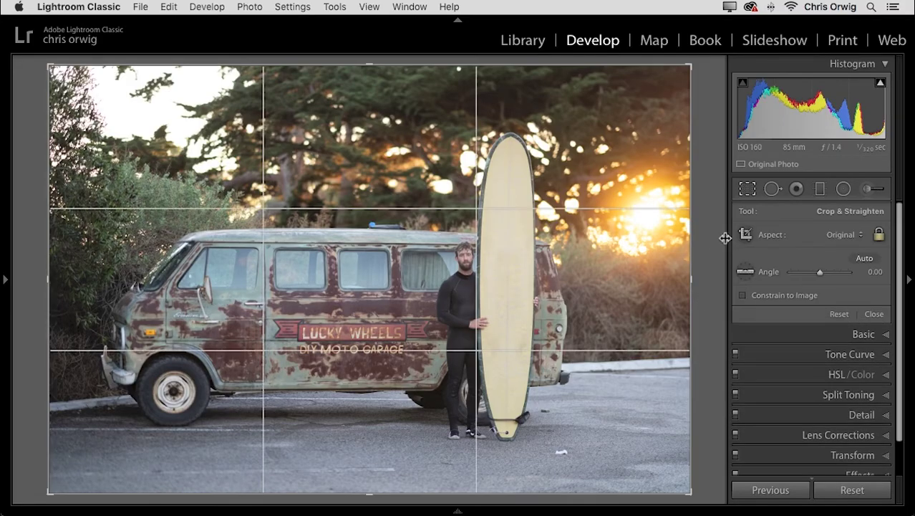
click(748, 188)
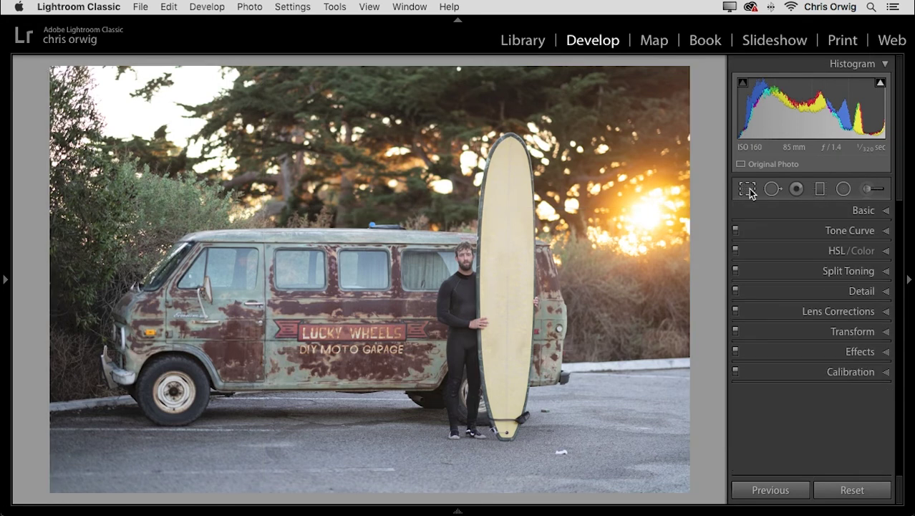
click(749, 189)
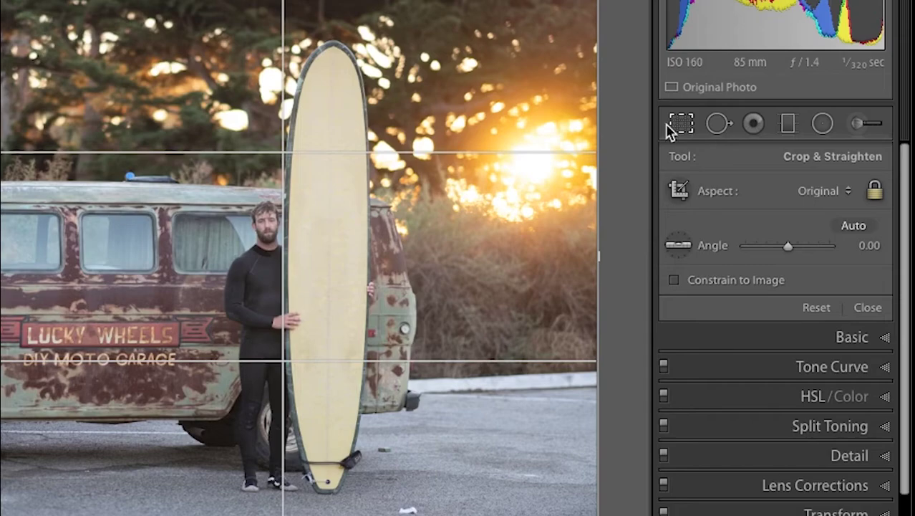
click(871, 189)
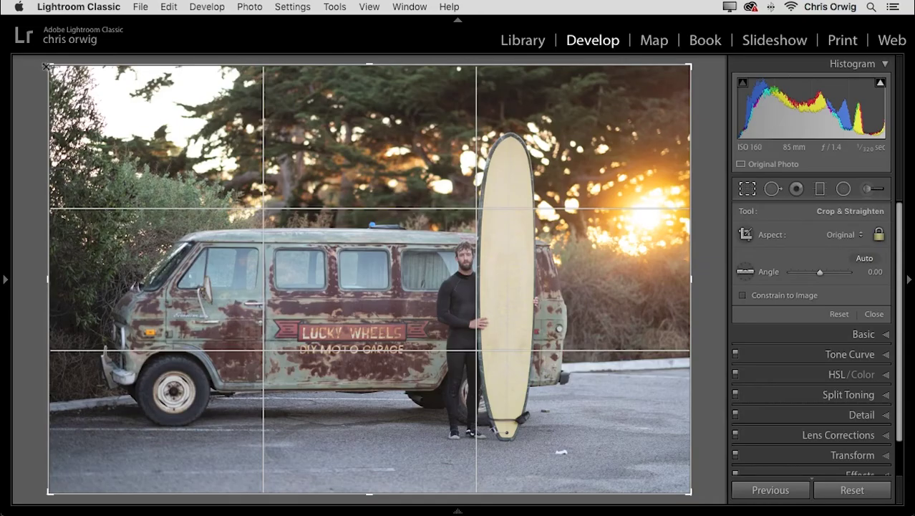
drag(47, 66, 66, 76)
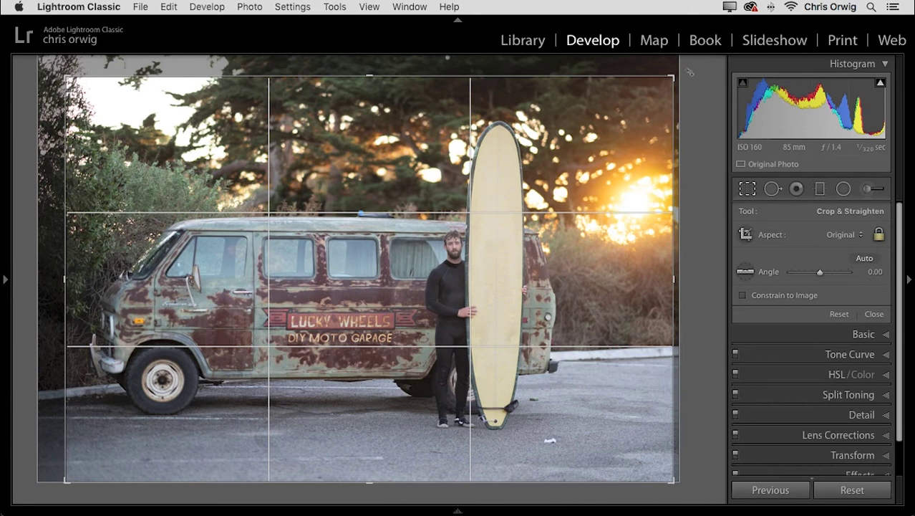
drag(688, 71, 686, 70)
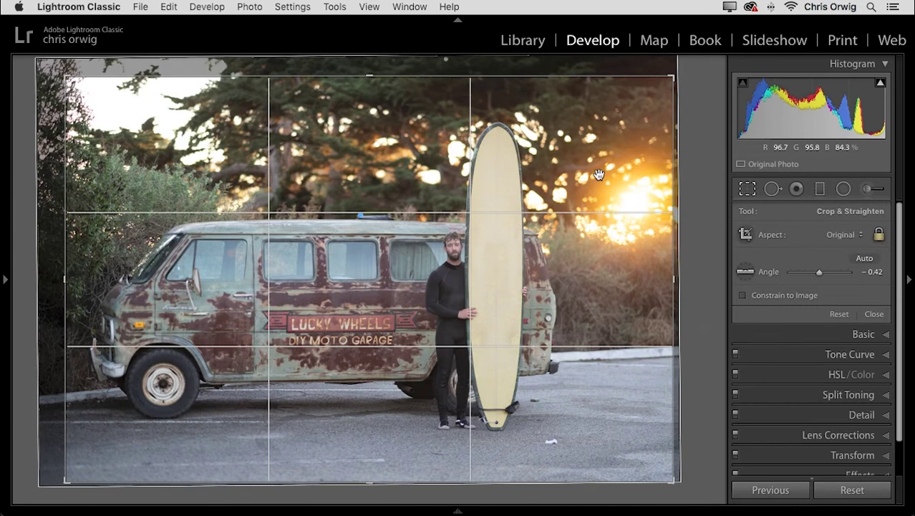
key(Return)
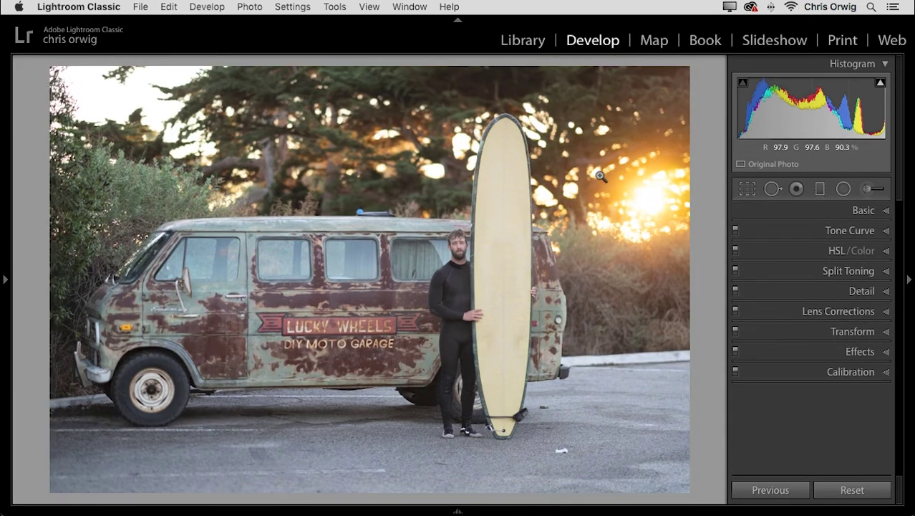
Reopen the crop, fine-tune the photo's position inside the frame, and apply it
key(r)
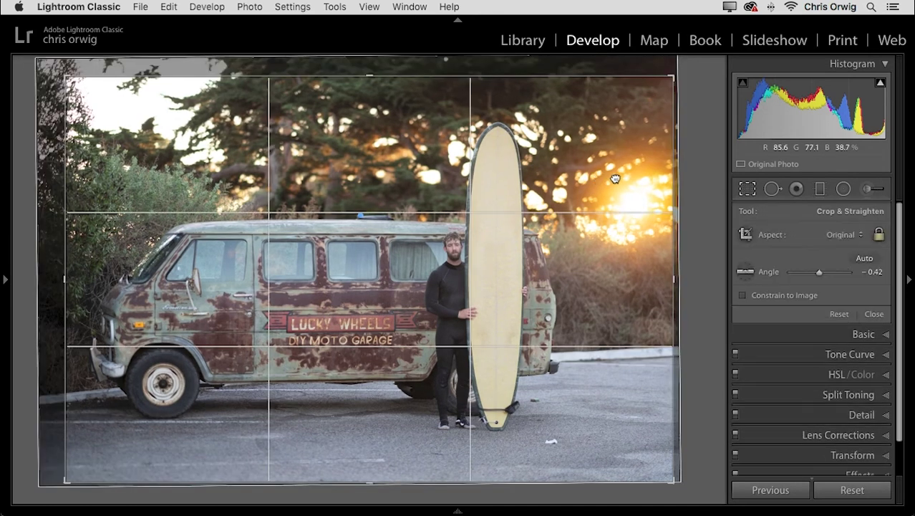
drag(65, 76, 64, 74)
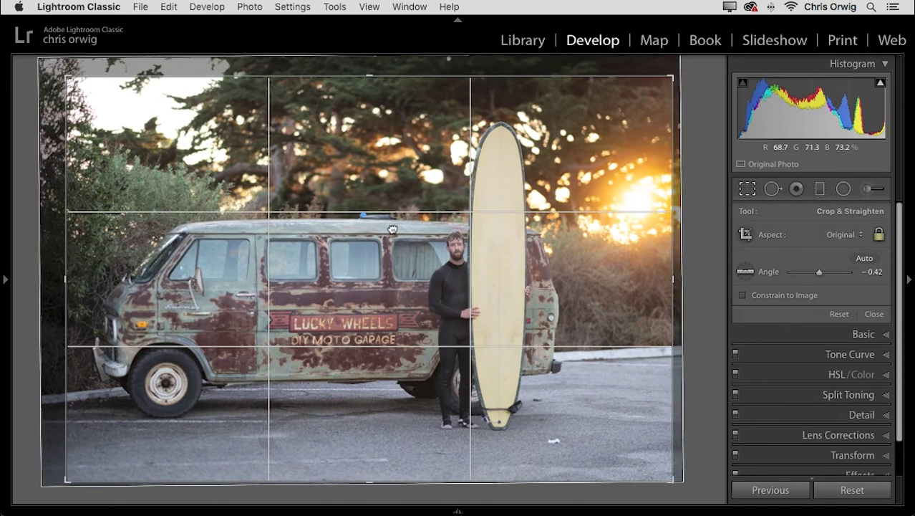
drag(393, 228, 389, 227)
key(Return)
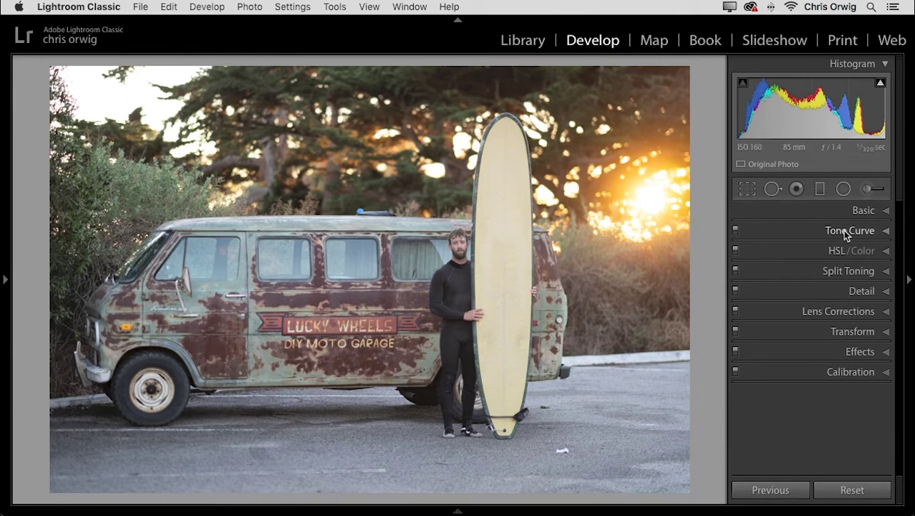
Warm the white balance temperature to 7,738 and brighten the tone with Exposure +0.55 and Contrast +58
click(861, 212)
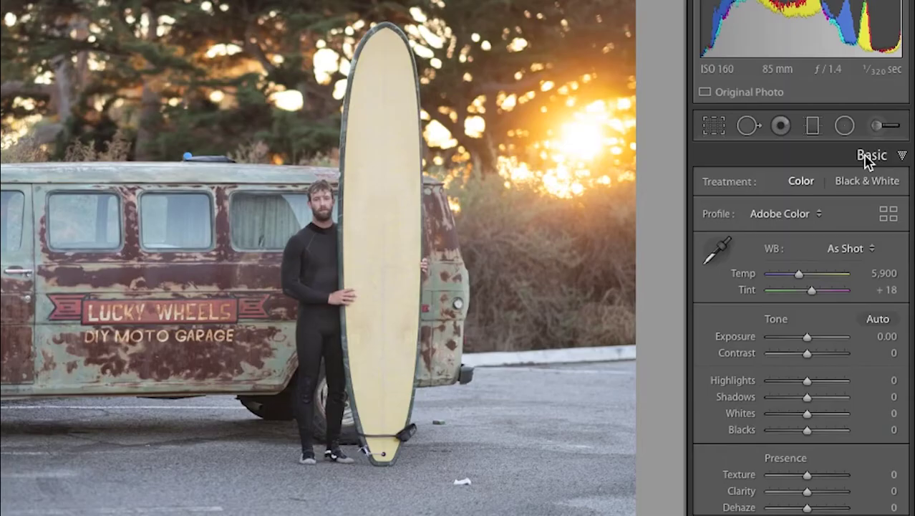
scroll(802, 198, down, 1)
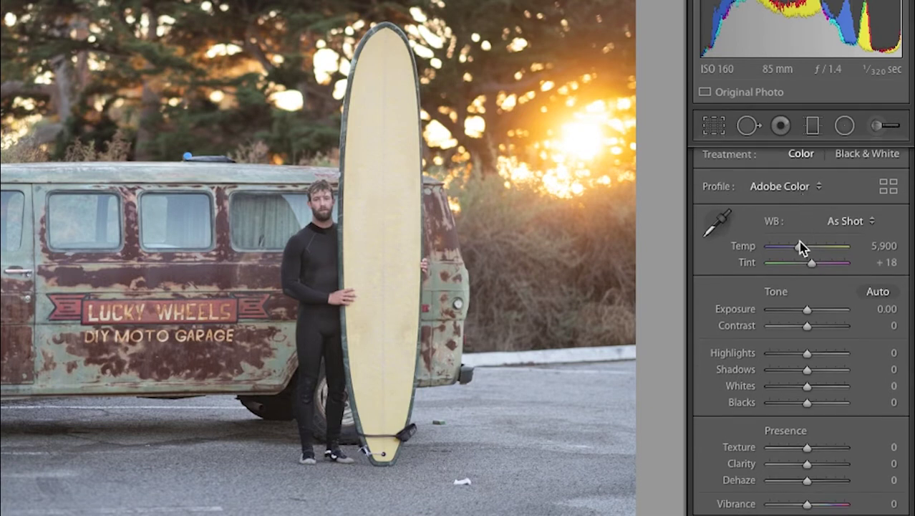
drag(797, 249, 808, 250)
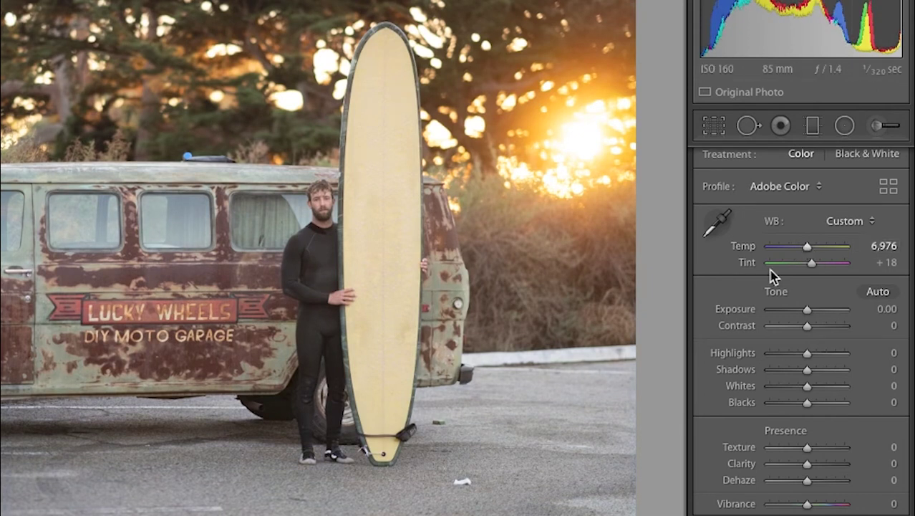
drag(807, 252, 812, 247)
scroll(811, 252, down, 2)
drag(807, 284, 829, 297)
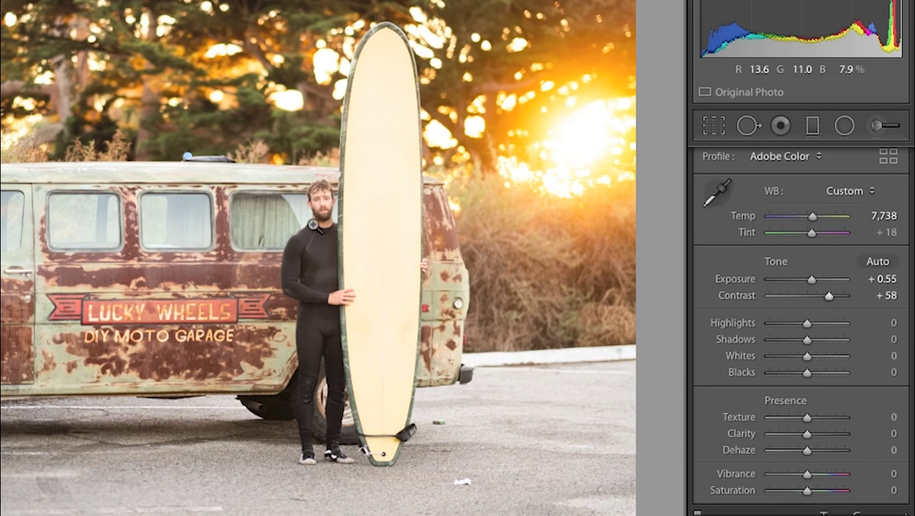
Inspect the surfer and van up close, and set Highlights to +29, Shadows to +15 and Blacks to -46
click(313, 224)
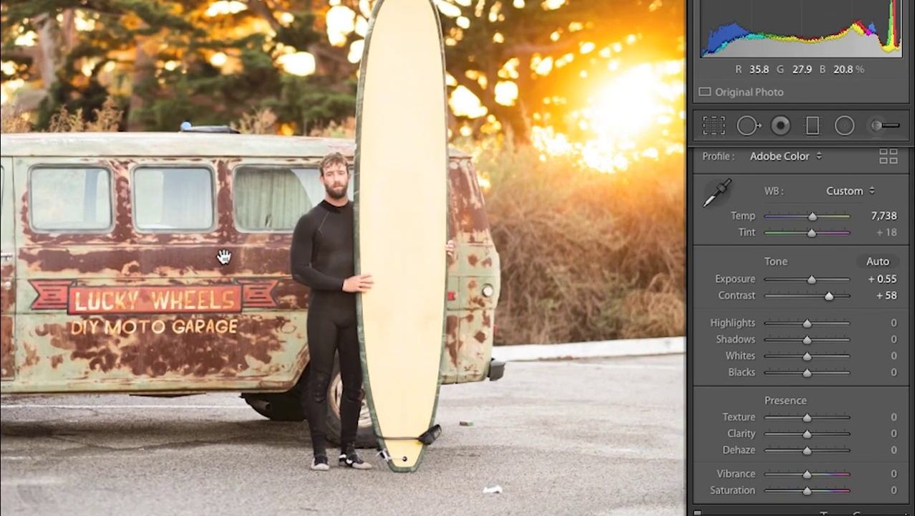
click(229, 299)
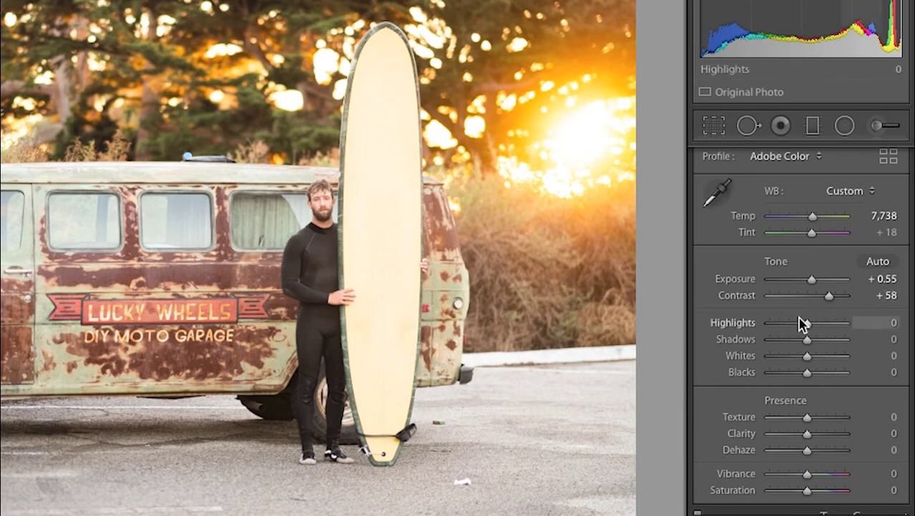
drag(806, 323, 790, 371)
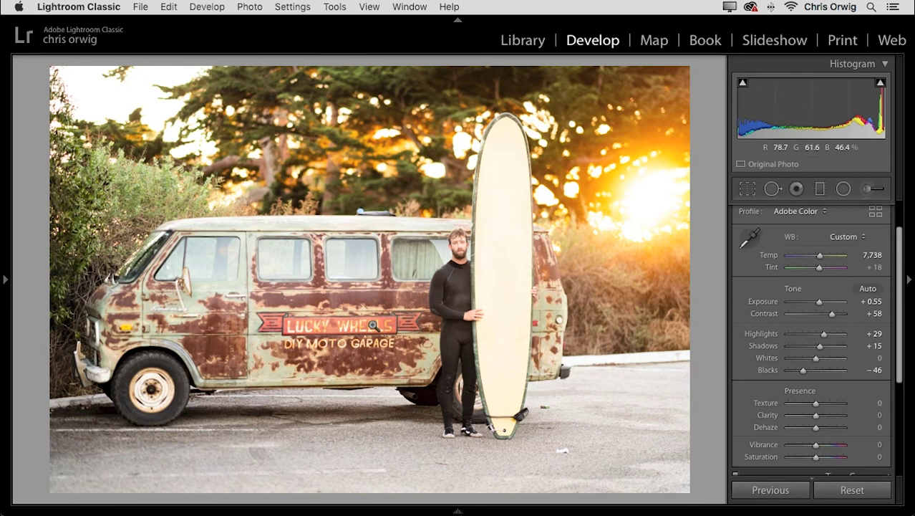
Try the maximum Clarity of +100 while viewing the van's WHEELS lettering up close
click(367, 326)
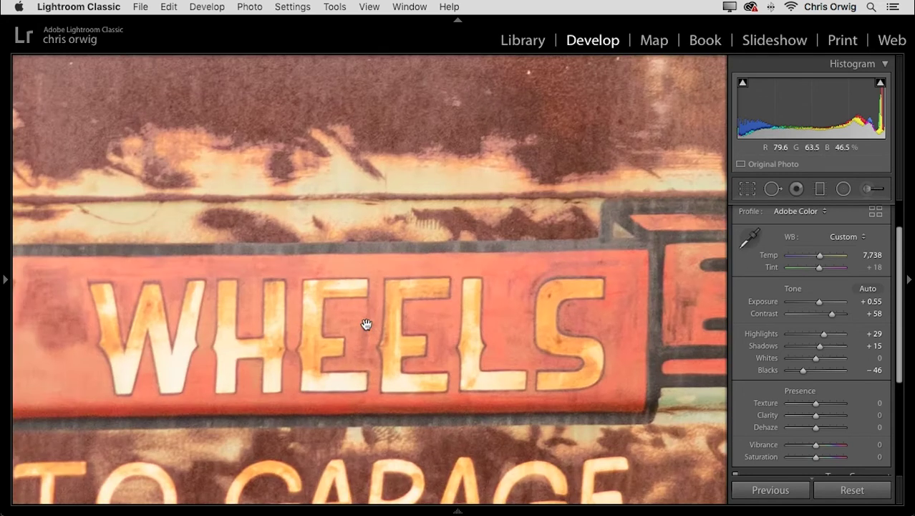
drag(429, 337, 449, 295)
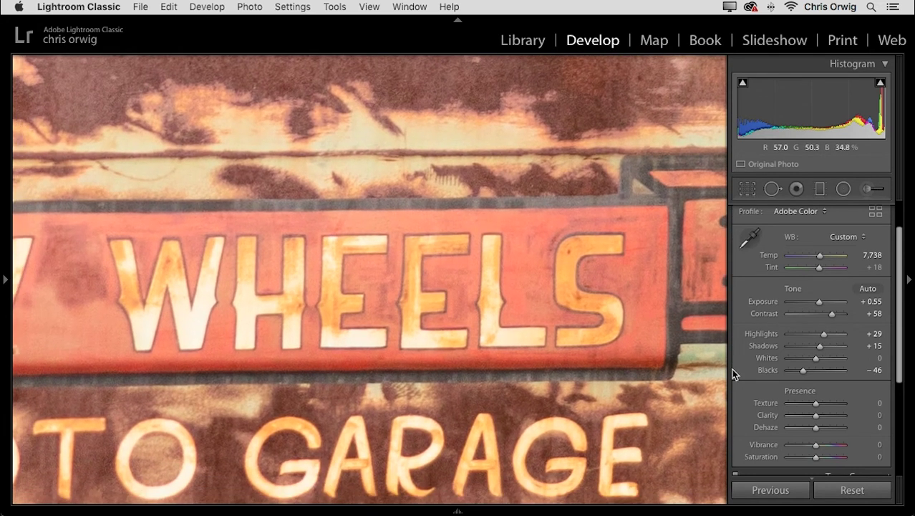
drag(842, 415, 844, 416)
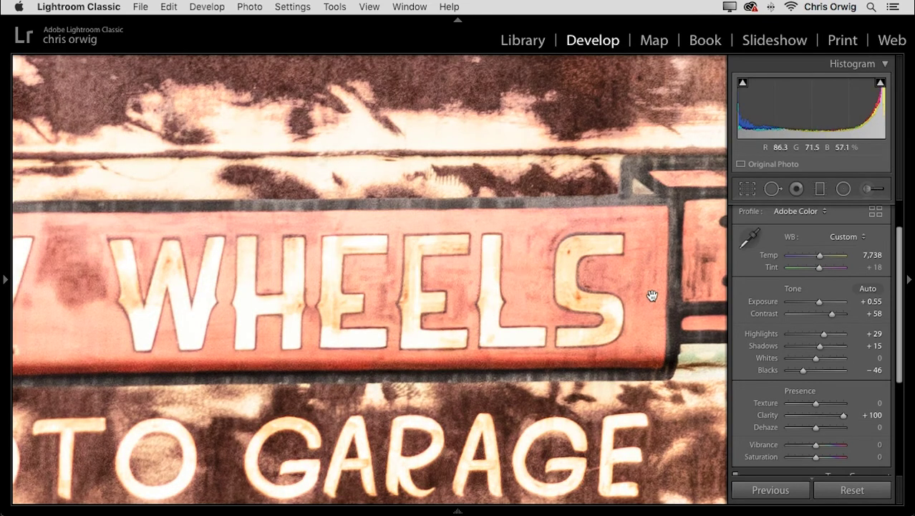
Try Vibrance +36 and Saturation +34 on the van's lettering, and reset both to zero
click(830, 445)
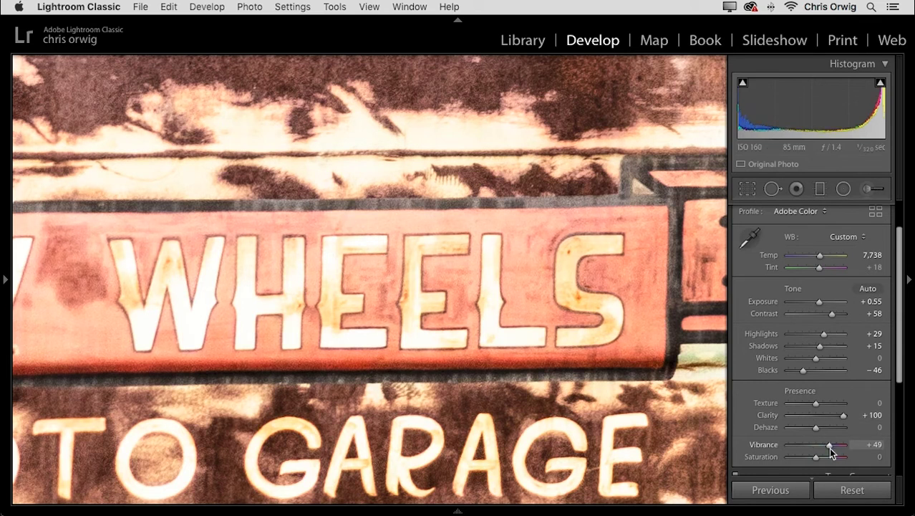
click(828, 457)
mouse_move(829, 458)
mouse_down()
mouse_move(820, 458)
mouse_move(828, 456)
mouse_up()
click(825, 445)
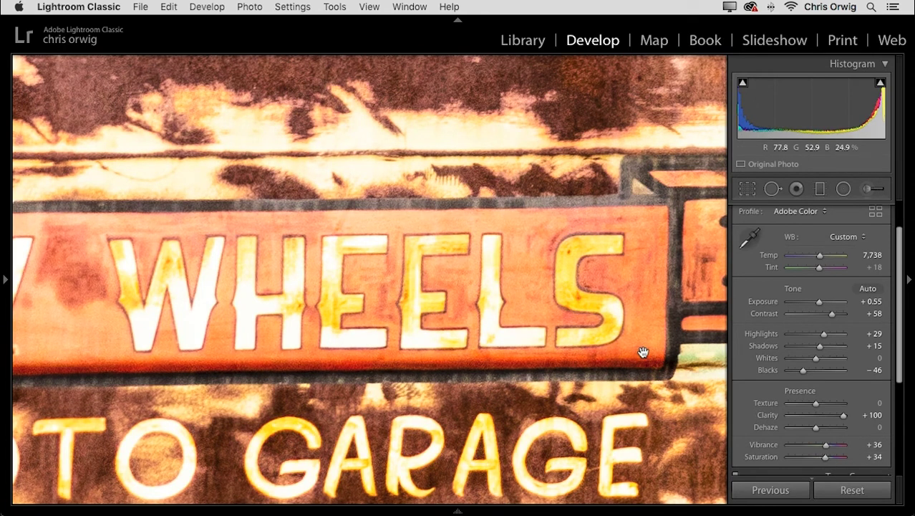
drag(825, 444, 827, 447)
double_click(827, 447)
double_click(825, 456)
Review the +100 Clarity on the full photo, try Clarity +53 with Vibrance +58 and raised Saturation, and reset all three to zero
mouse_move(842, 415)
mouse_down()
mouse_move(815, 421)
mouse_move(845, 421)
mouse_up()
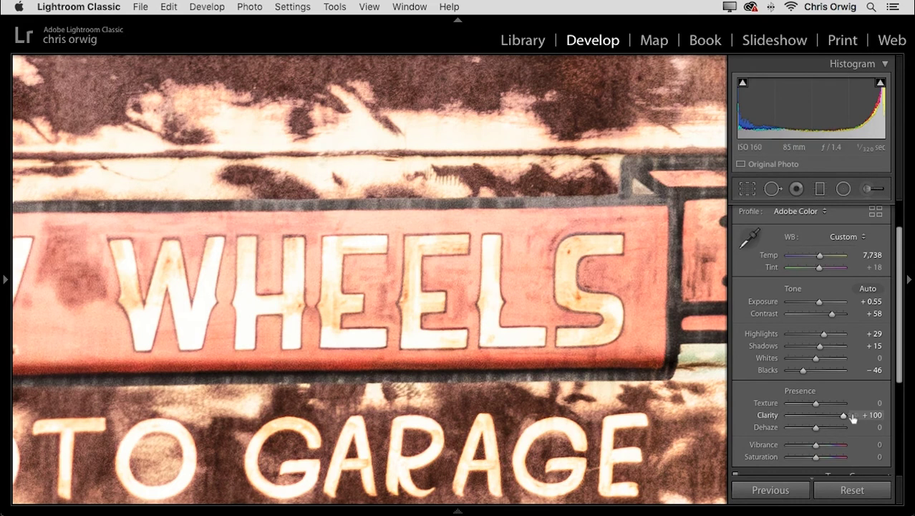
click(651, 371)
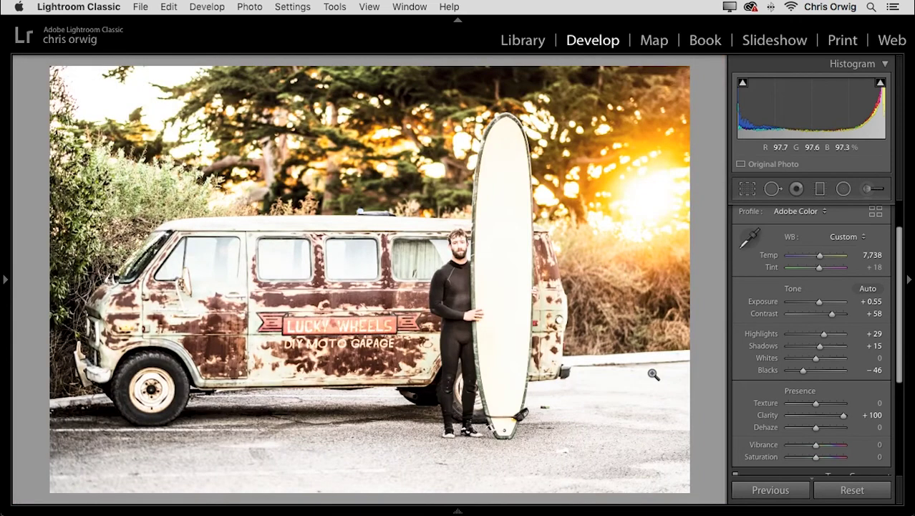
double_click(842, 416)
click(831, 416)
click(833, 445)
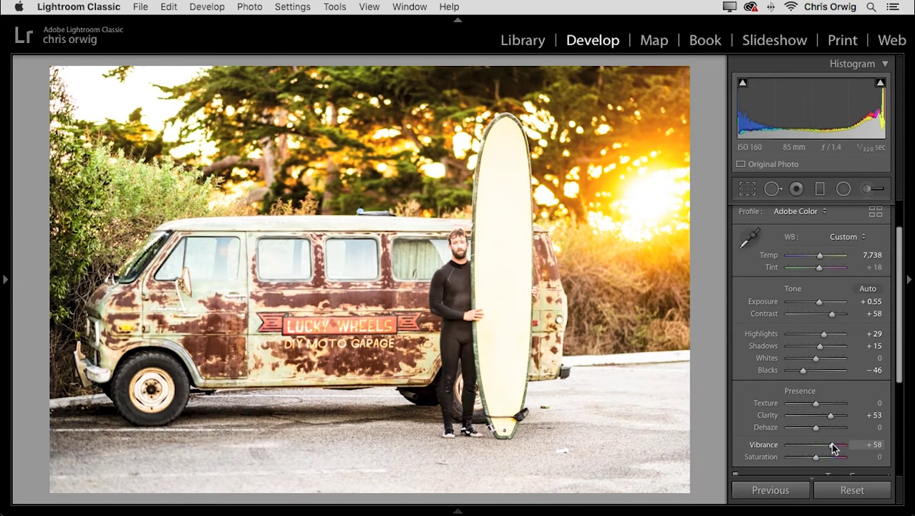
click(833, 456)
double_click(834, 457)
double_click(832, 445)
double_click(831, 416)
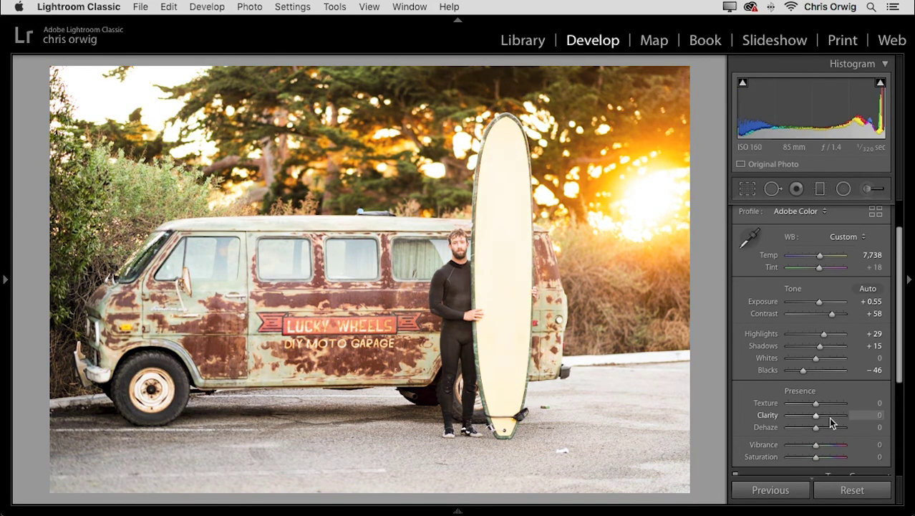
Set Clarity to +31, Vibrance to +20 and Saturation to +25, and compare the photo before and after the edits
drag(817, 416, 825, 414)
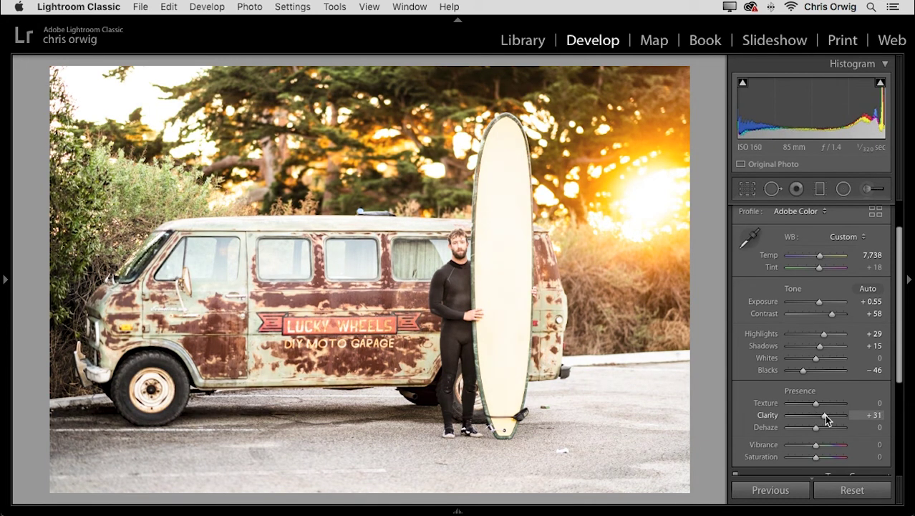
drag(816, 445, 827, 459)
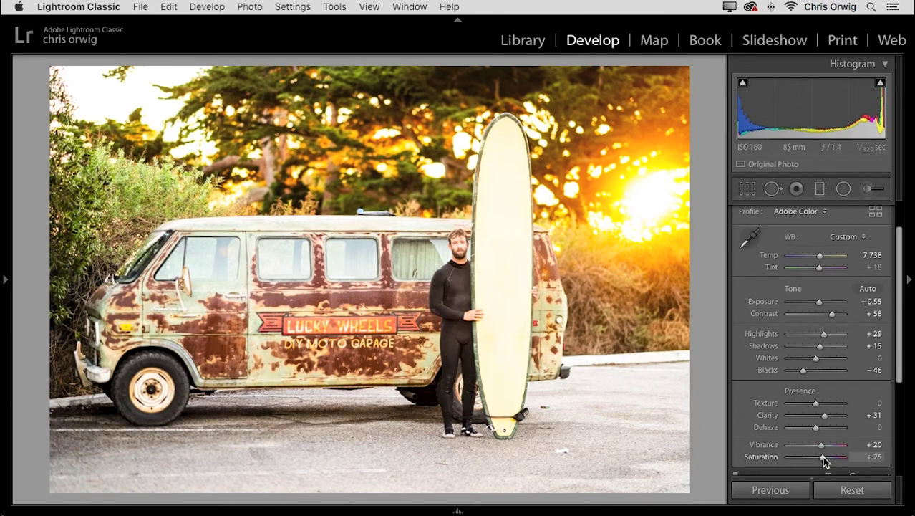
key(backslash)
key(backslash)
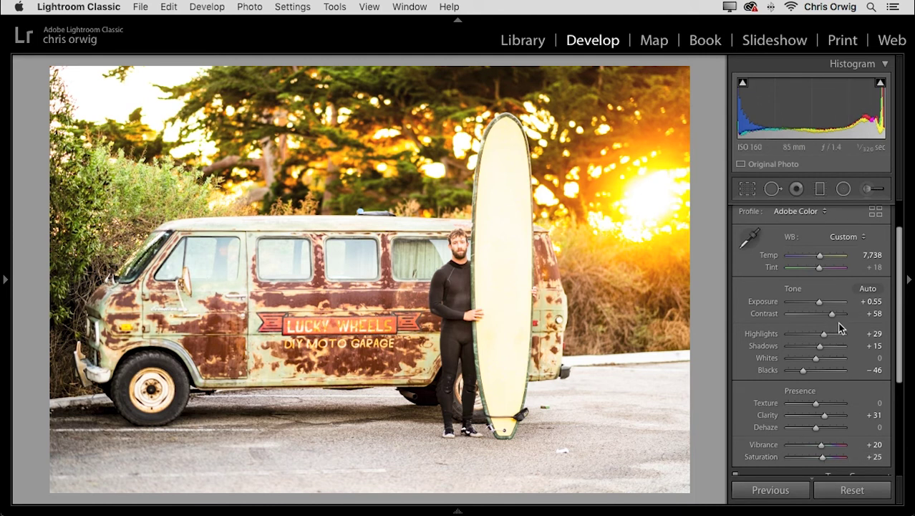
Shape the RGB tone curve into a strong S with a lowered shadow point and a raised highlight point, and compare with the curve off
drag(899, 292, 898, 261)
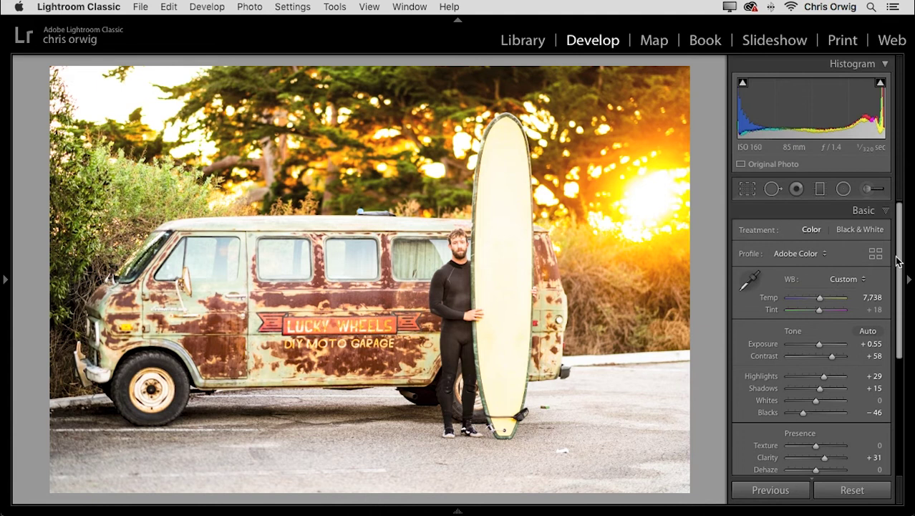
click(865, 209)
click(860, 236)
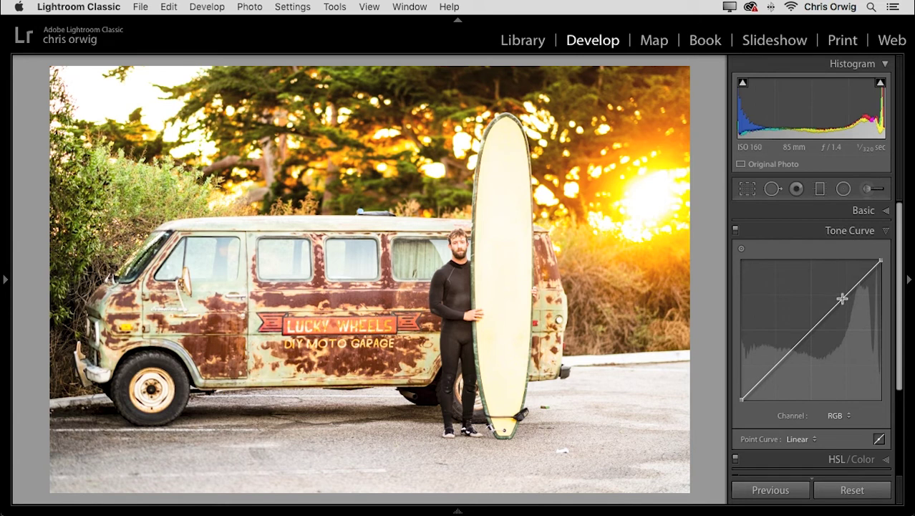
drag(842, 298, 842, 295)
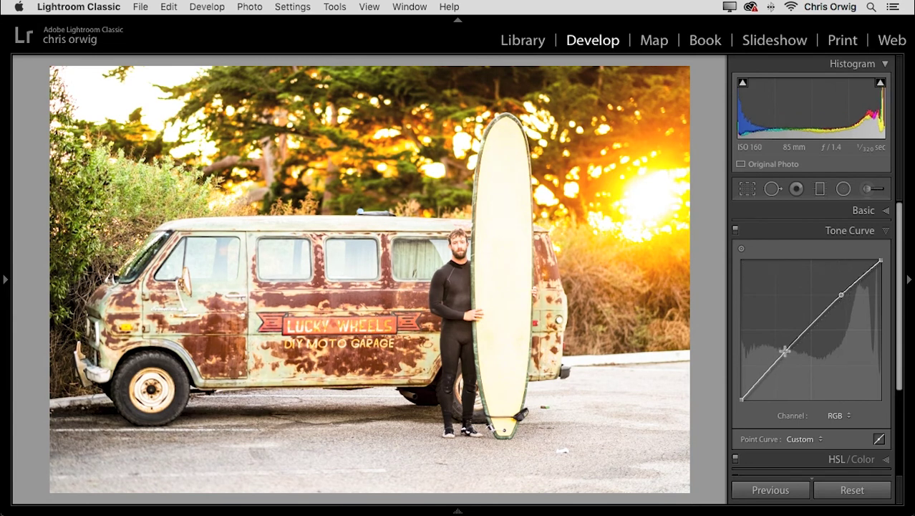
drag(777, 364, 782, 367)
drag(841, 296, 835, 291)
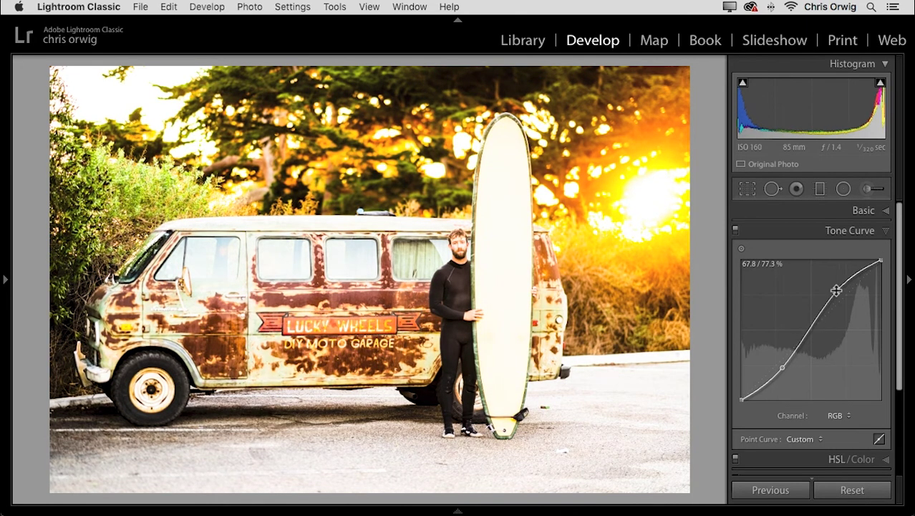
click(736, 230)
click(735, 230)
click(735, 230)
click(735, 230)
Soften the tone curve to a gentle S with the shadow point at about 27.8 / 25.9 %, compare it on and off, and collapse its settings
drag(836, 291, 843, 301)
drag(782, 367, 779, 363)
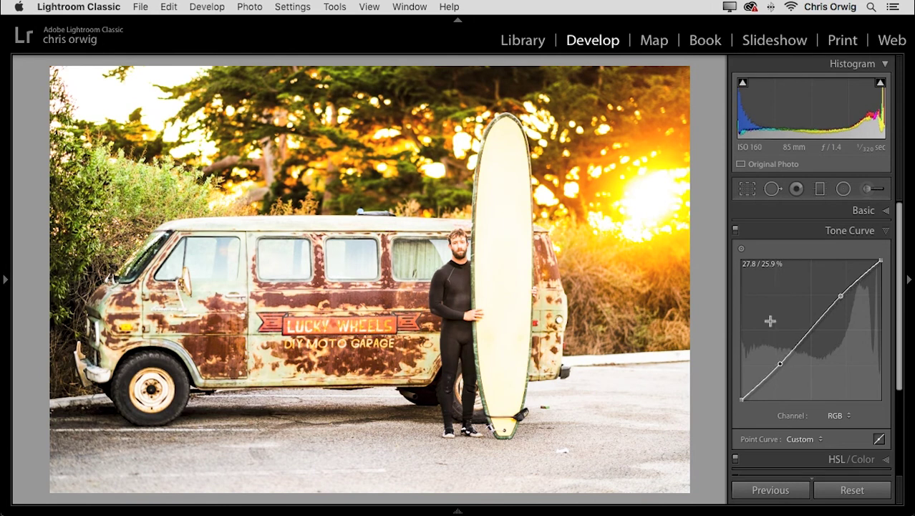
click(736, 230)
click(734, 231)
click(735, 230)
click(734, 231)
click(850, 230)
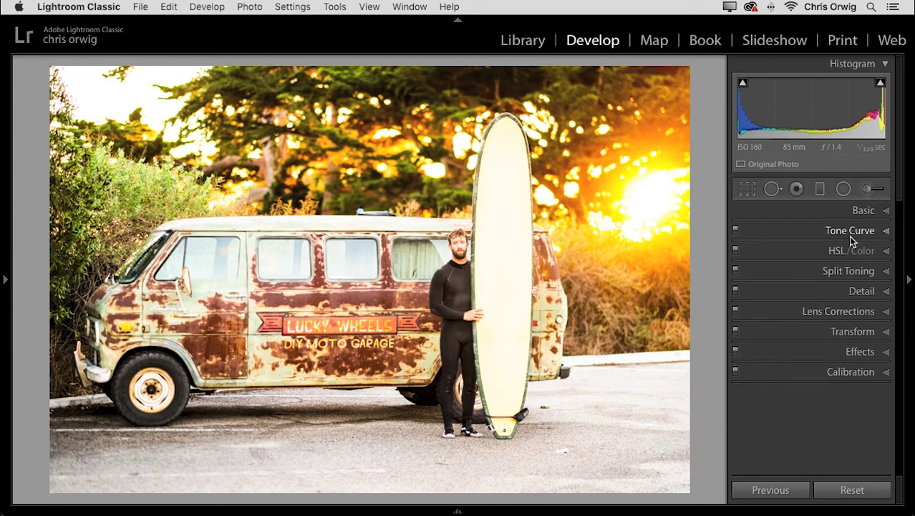
Try a blue split tone in the shadows with Hue 203 and Saturation 54, examining the van's tire up close and the full photo
click(841, 272)
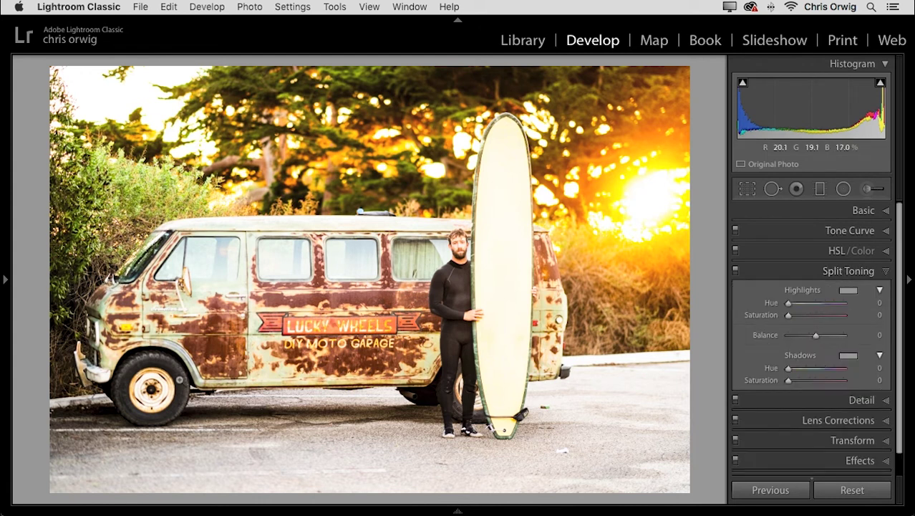
click(183, 378)
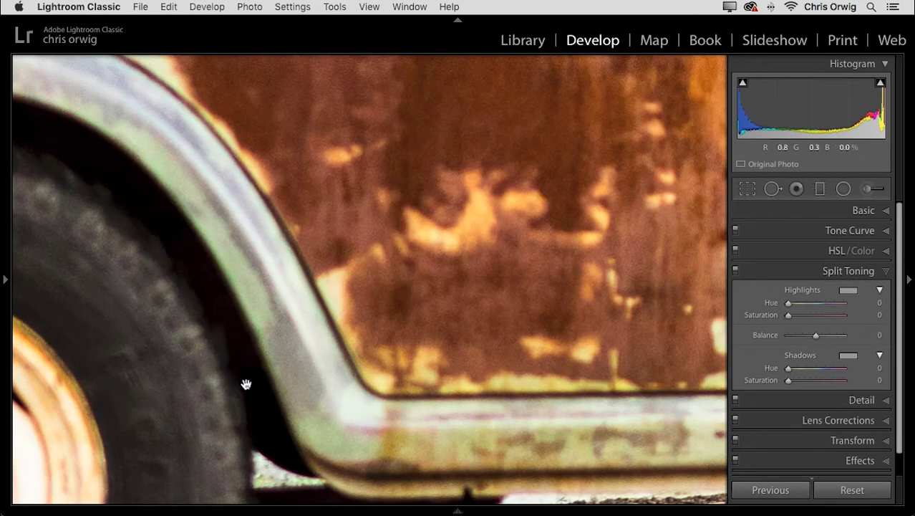
click(817, 380)
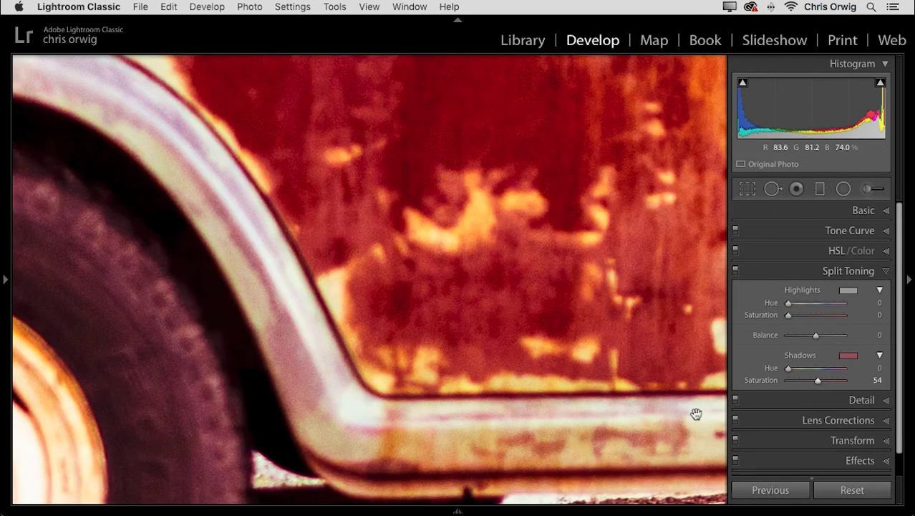
click(820, 368)
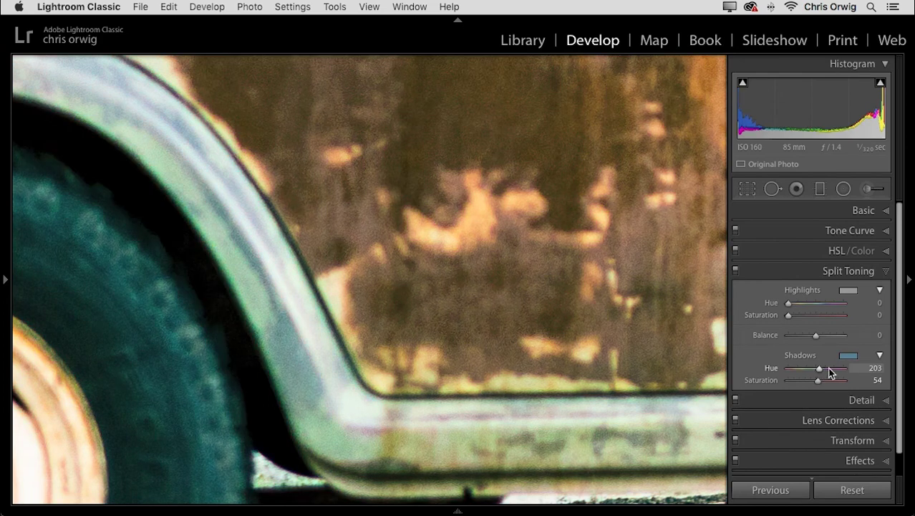
click(159, 377)
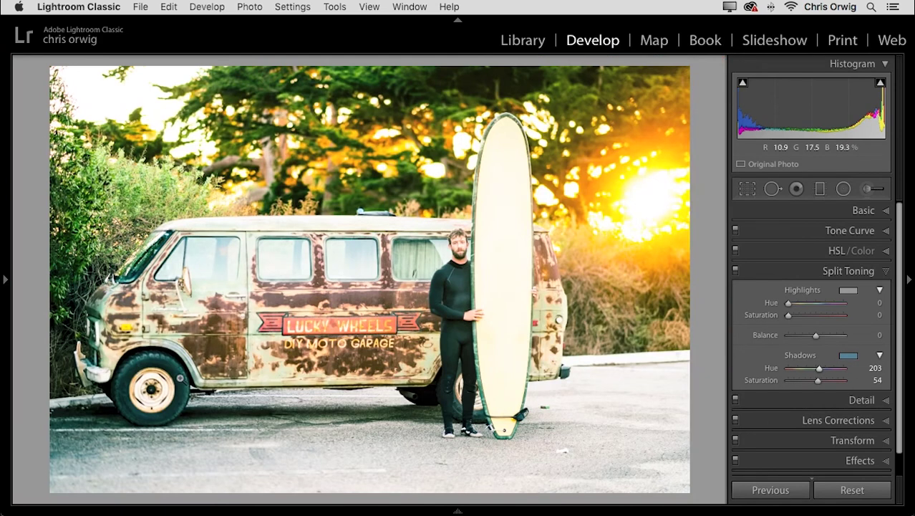
Set the split toning for the shadows to Hue 0 and Saturation 14
drag(820, 369, 800, 384)
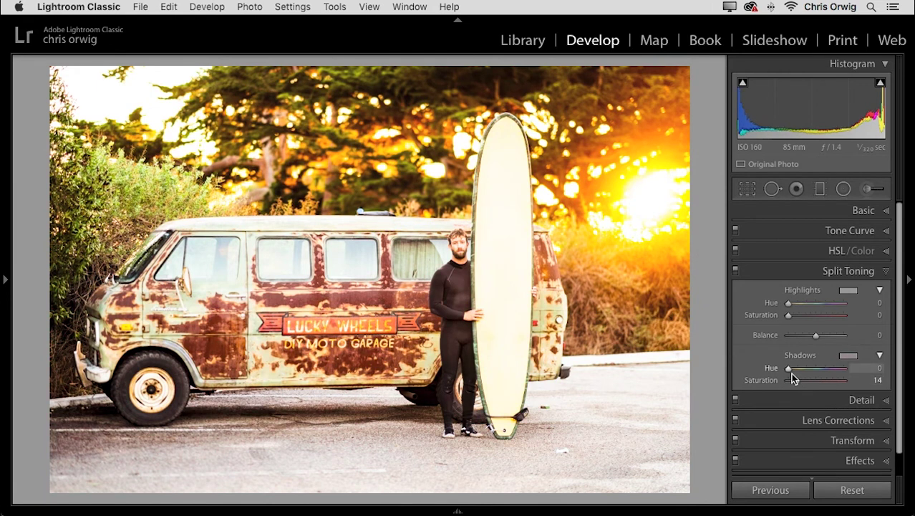
mouse_move(795, 381)
mouse_down()
mouse_move(781, 379)
mouse_move(791, 381)
mouse_up()
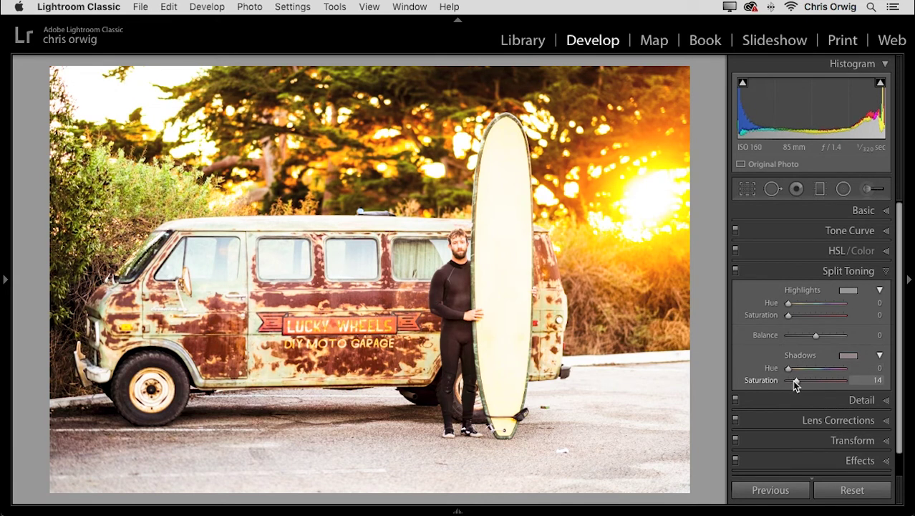
drag(795, 379, 793, 380)
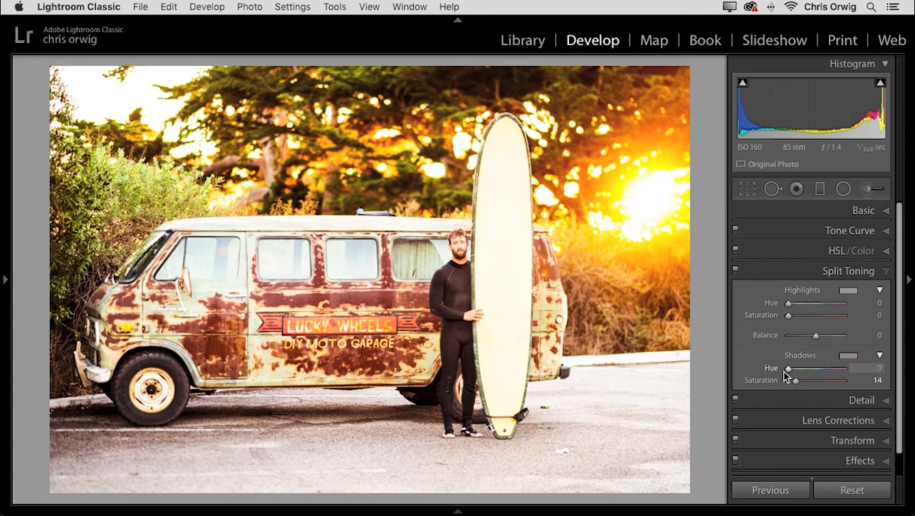
Try a green split tone in the highlights with Hue 86 and Saturation 34, and reset both highlight values to zero
click(797, 302)
mouse_move(798, 312)
mouse_down()
mouse_move(851, 303)
mouse_move(804, 300)
mouse_up()
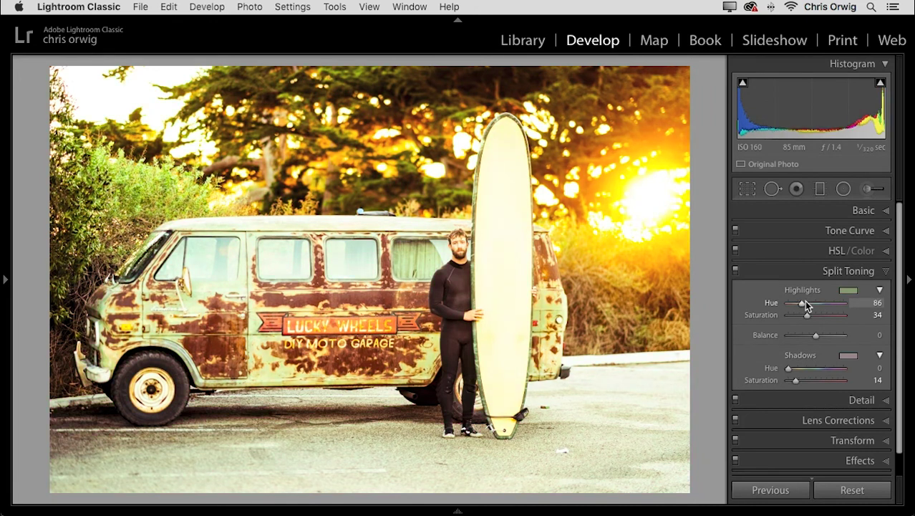
double_click(804, 301)
double_click(762, 315)
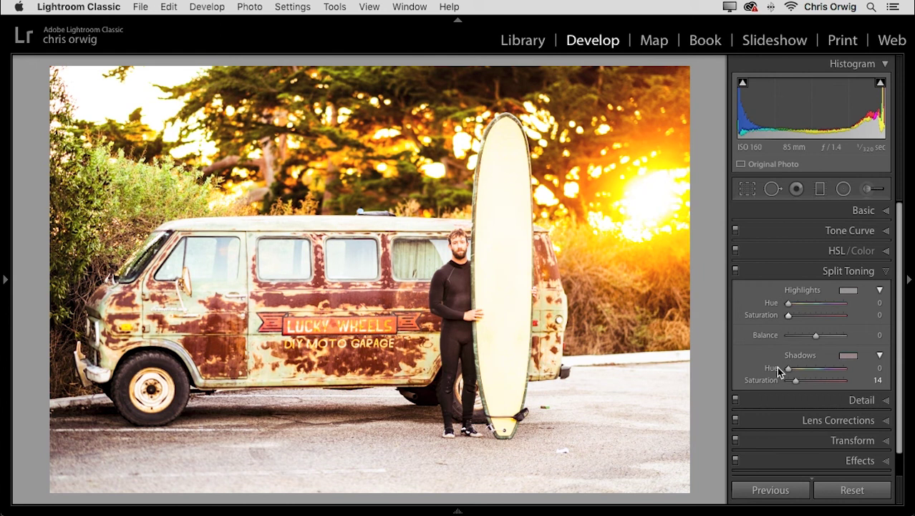
Collapse Split Toning, show the Detail settings, and hide the histogram and the detail preview
click(851, 272)
click(860, 292)
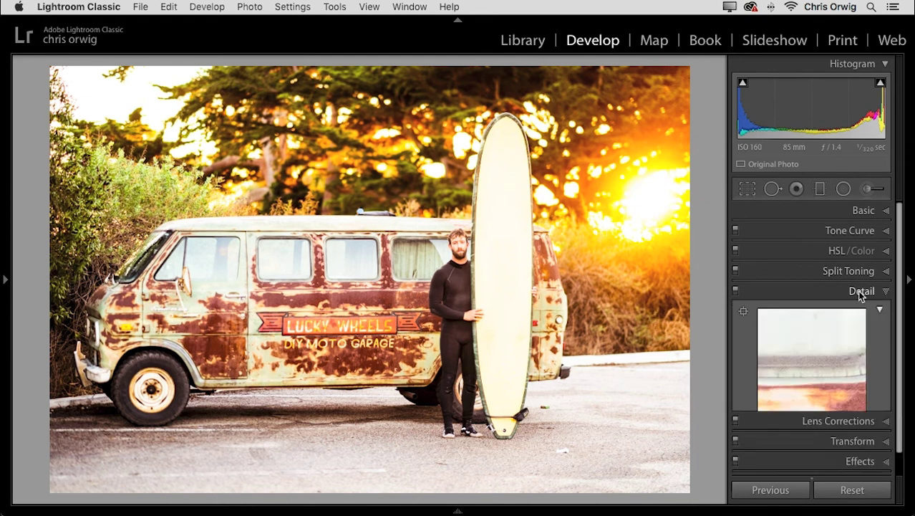
click(881, 64)
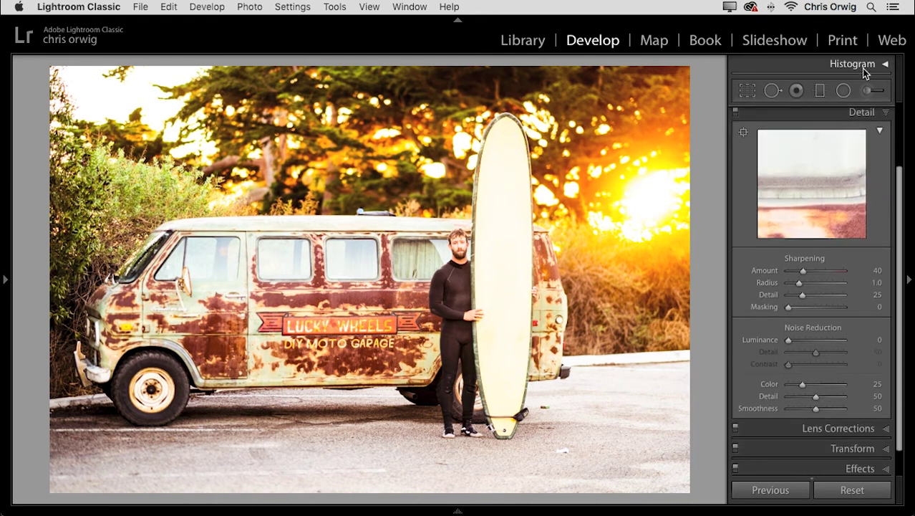
click(879, 133)
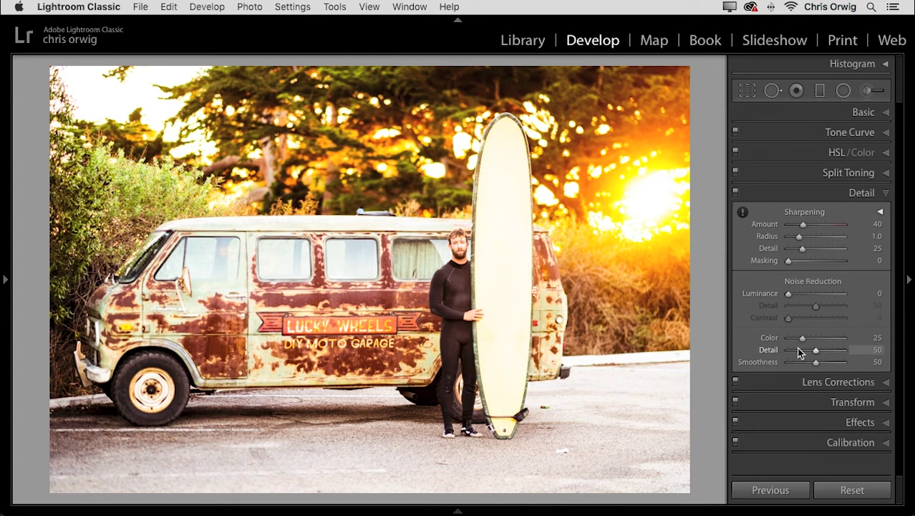
Set Luminance noise reduction to 28 and sharpening to Amount 89, Detail 6 and Masking 63
click(802, 293)
click(823, 260)
click(792, 248)
click(822, 224)
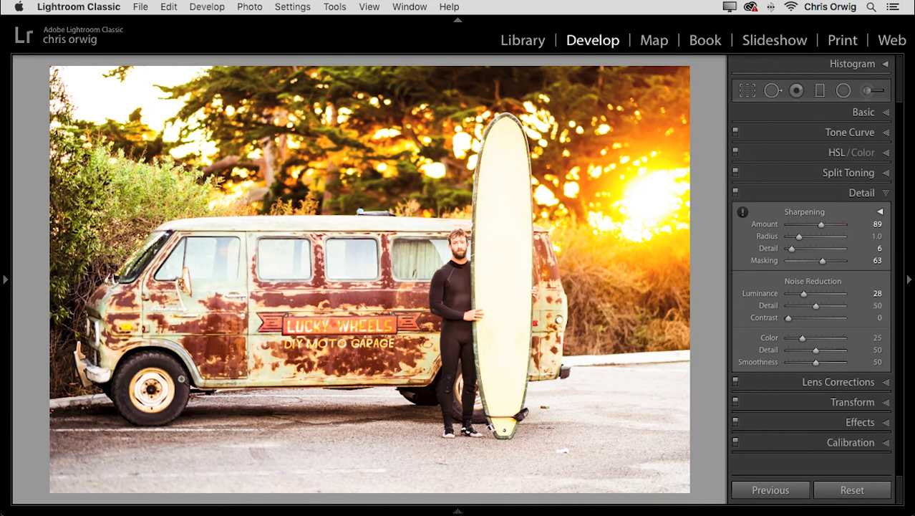
On a close-up of the tire, remove Luminance and Color noise reduction and exaggerate sharpening to Amount 150, Radius 2.2 and Detail 100
click(180, 381)
drag(239, 364, 451, 296)
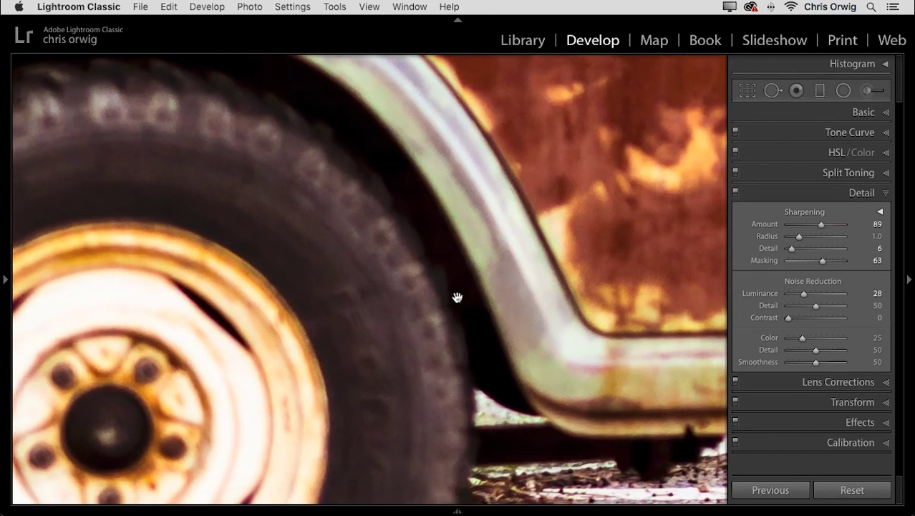
drag(803, 293, 775, 292)
drag(802, 338, 758, 336)
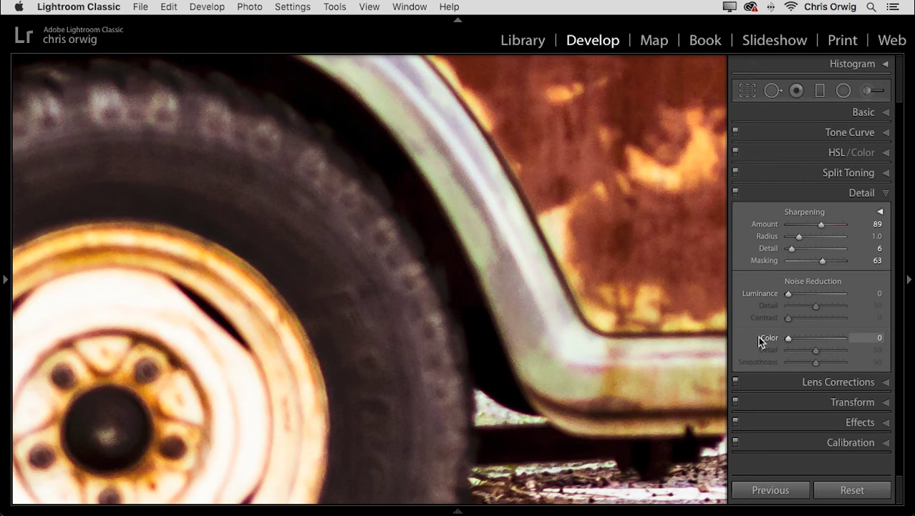
drag(822, 224, 859, 252)
drag(799, 237, 826, 236)
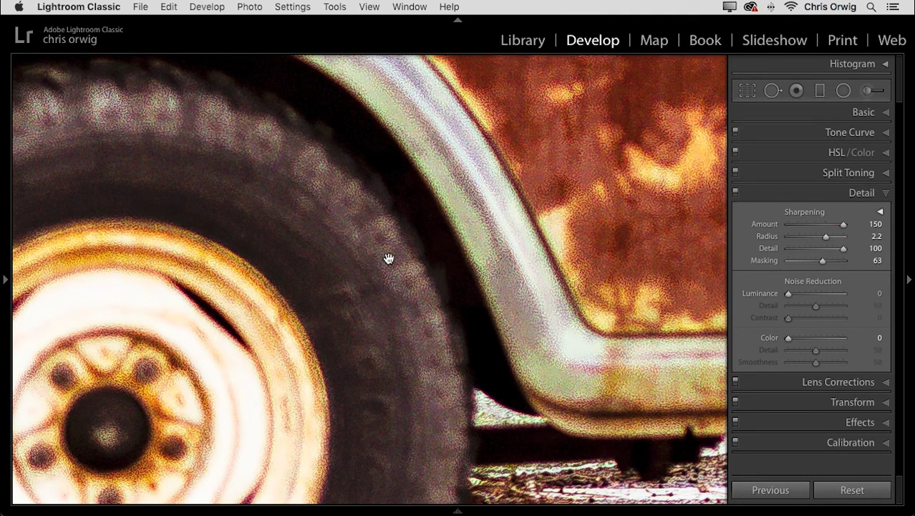
Set Color noise reduction to 30, try Luminance at 31 and 100, and reset it before settling around 25
click(804, 337)
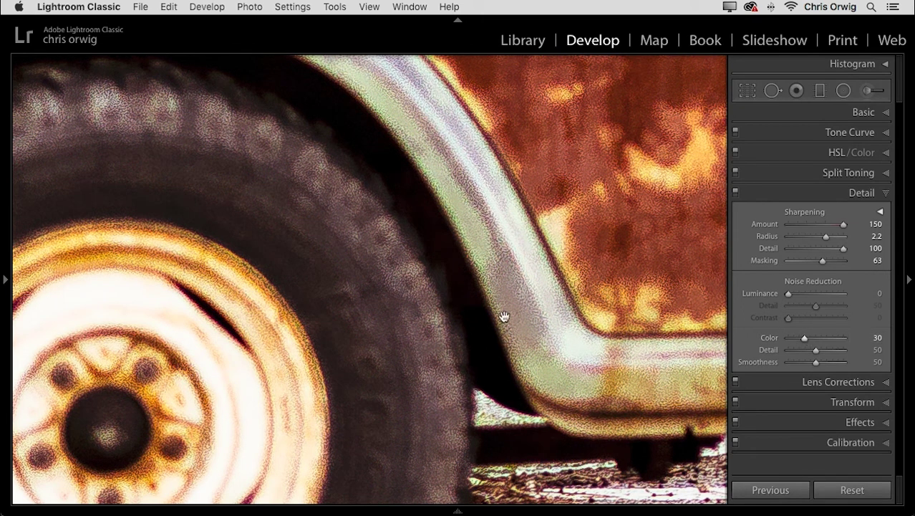
click(806, 295)
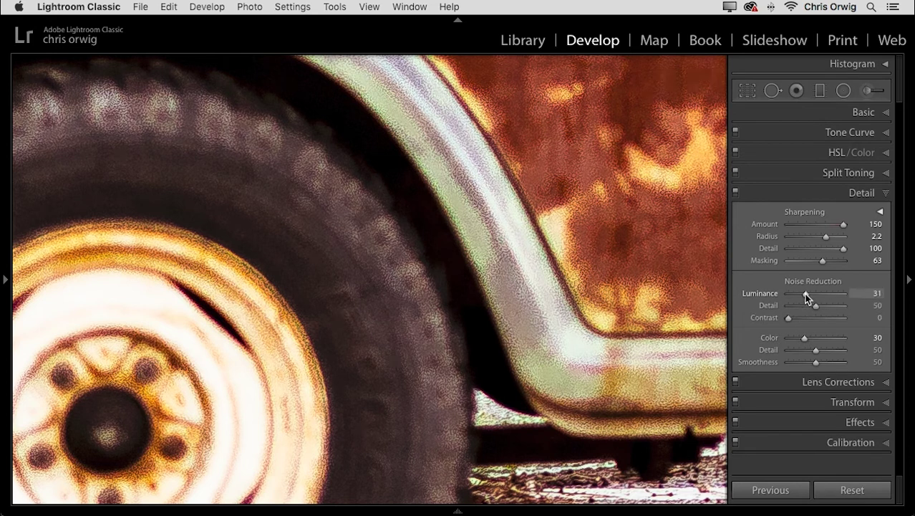
drag(836, 297, 844, 294)
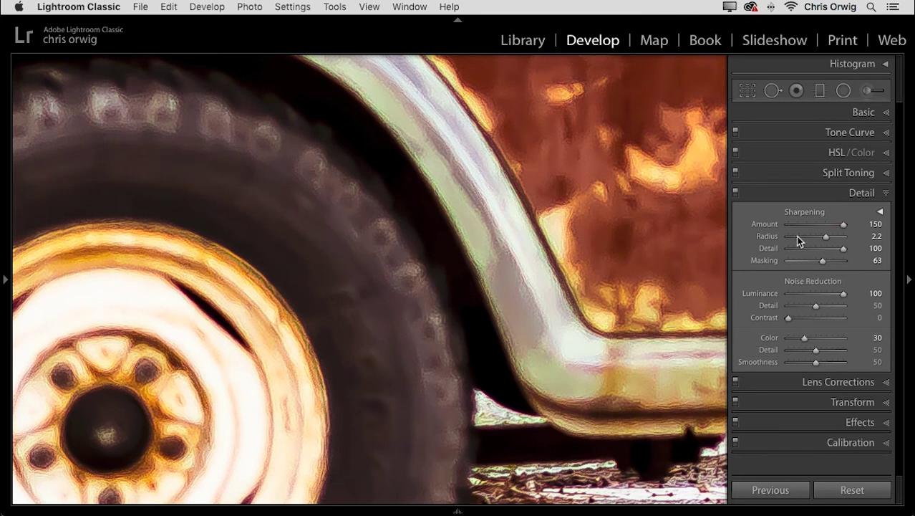
double_click(843, 293)
drag(788, 293, 803, 292)
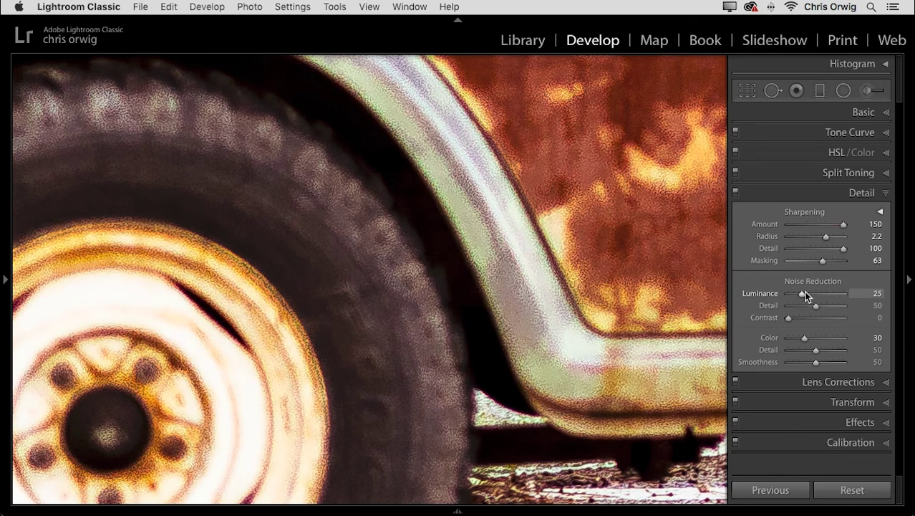
Reduce sharpening to Amount 108, Radius 0.9 and Detail 0, and fine-tune Luminance noise reduction to 27
drag(797, 238, 796, 239)
drag(840, 224, 789, 248)
drag(803, 294, 804, 293)
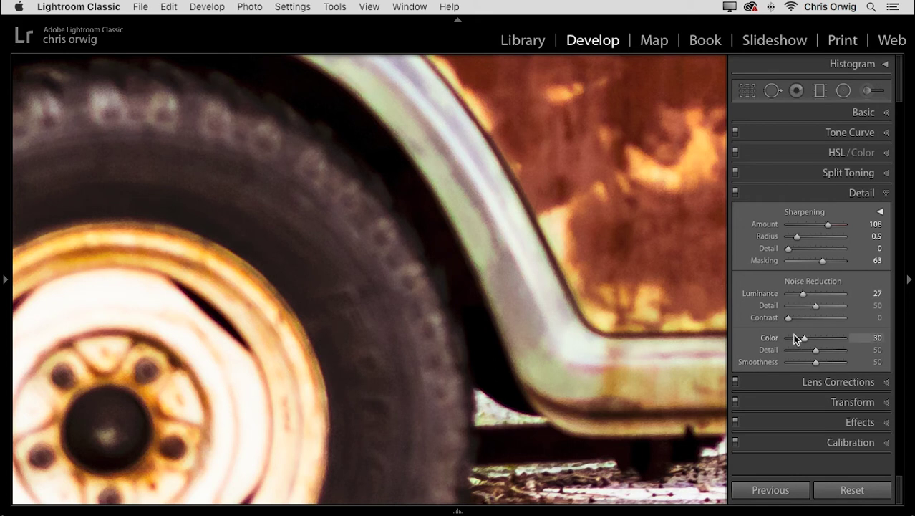
Try sharpening Detail at 100, reset Masking to zero, and set Detail to 12 before returning to the full photo
drag(789, 248, 846, 252)
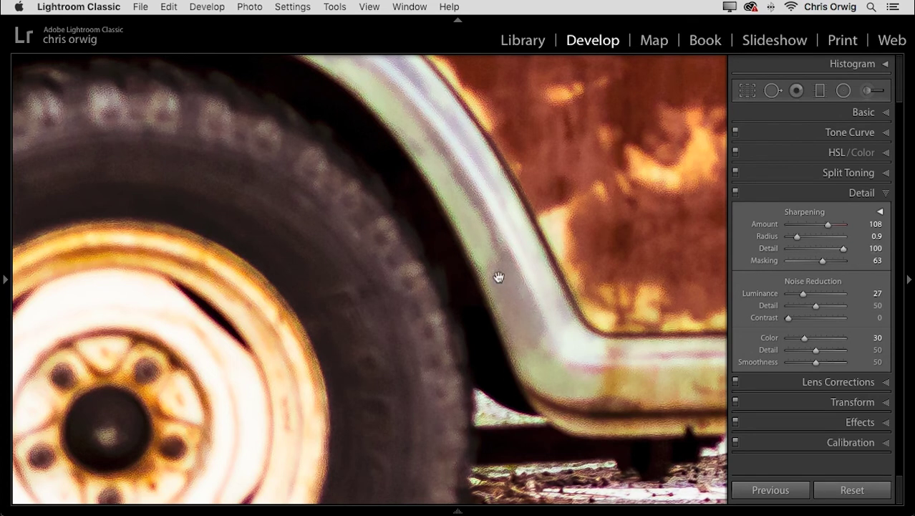
double_click(807, 262)
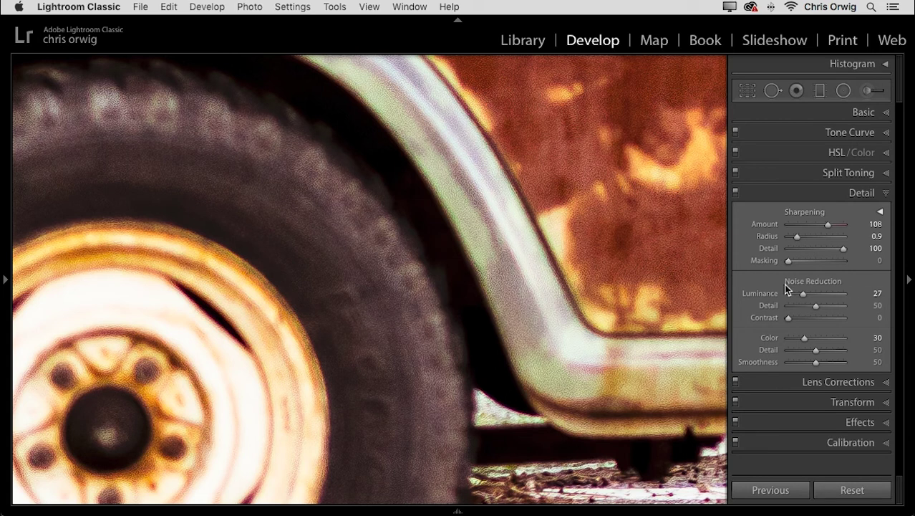
drag(822, 246, 795, 250)
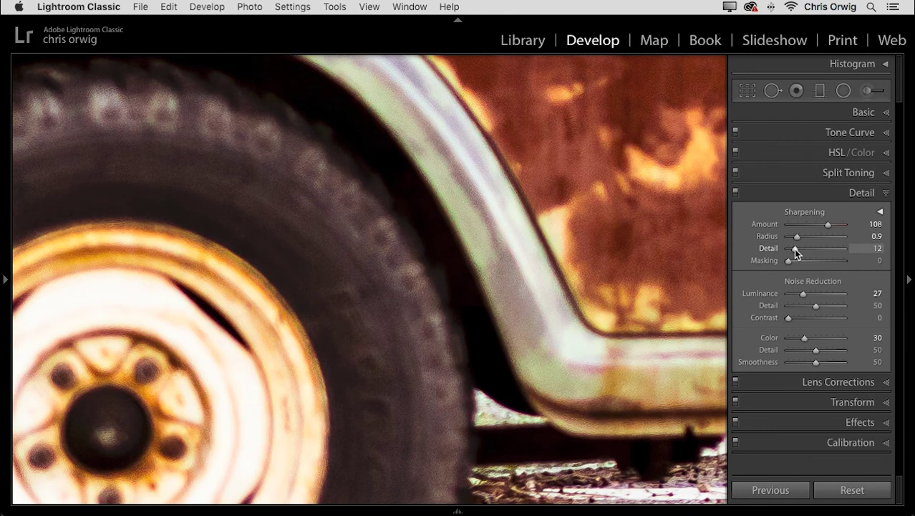
click(637, 265)
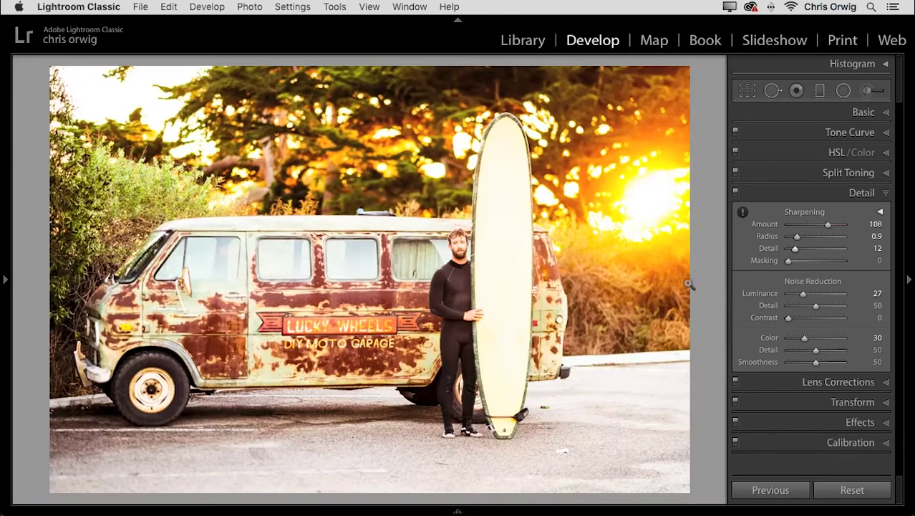
Preview the sharpening mask in black and white up to 100, and set Masking to 70
alt+click(786, 260)
drag(788, 261, 807, 260)
drag(811, 262, 844, 265)
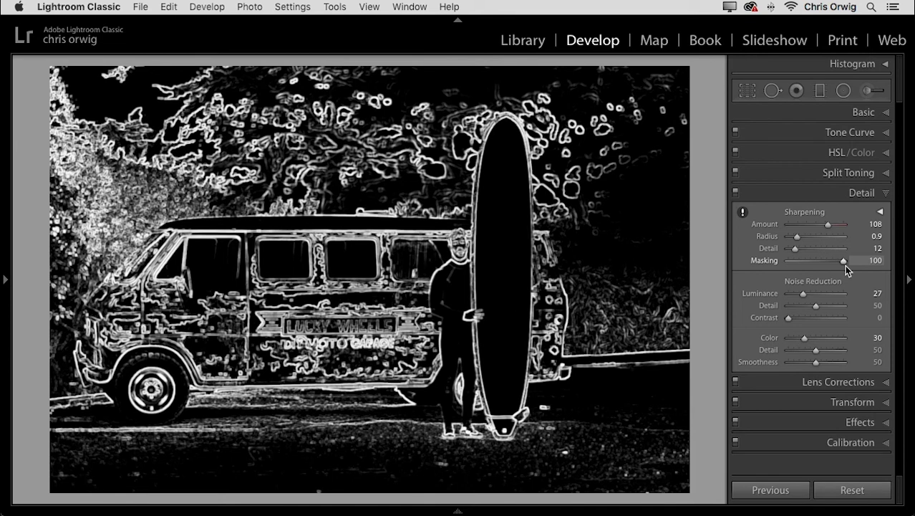
drag(845, 265, 825, 265)
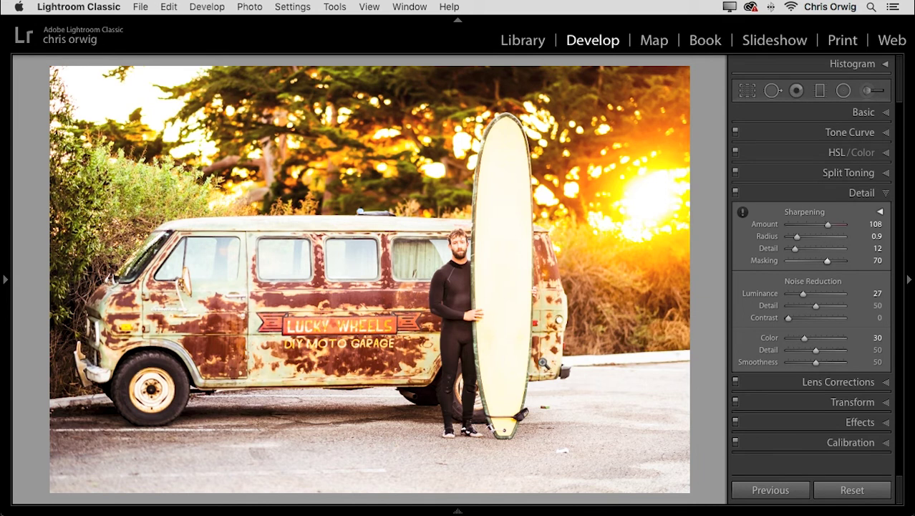
Open the edited photo in Adobe Photoshop 2020 and switch to full-screen mode with the menu bar
click(256, 7)
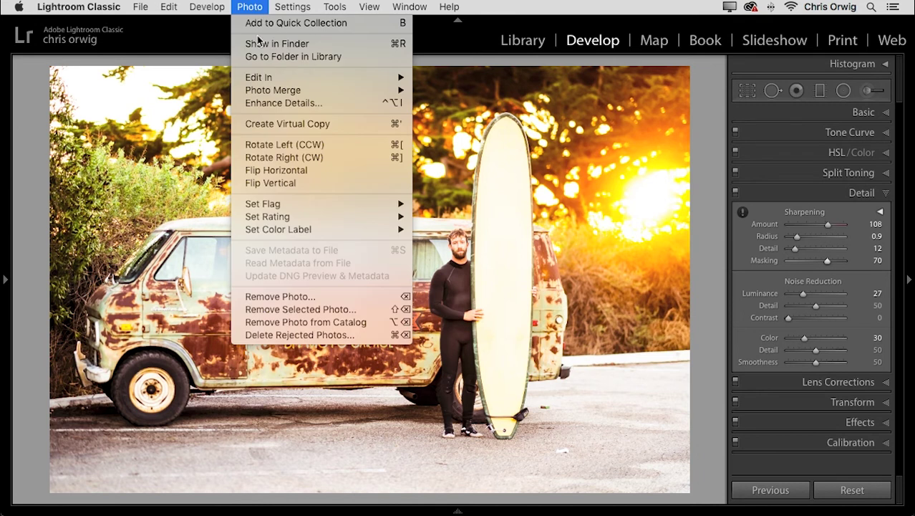
mouse_move(266, 76)
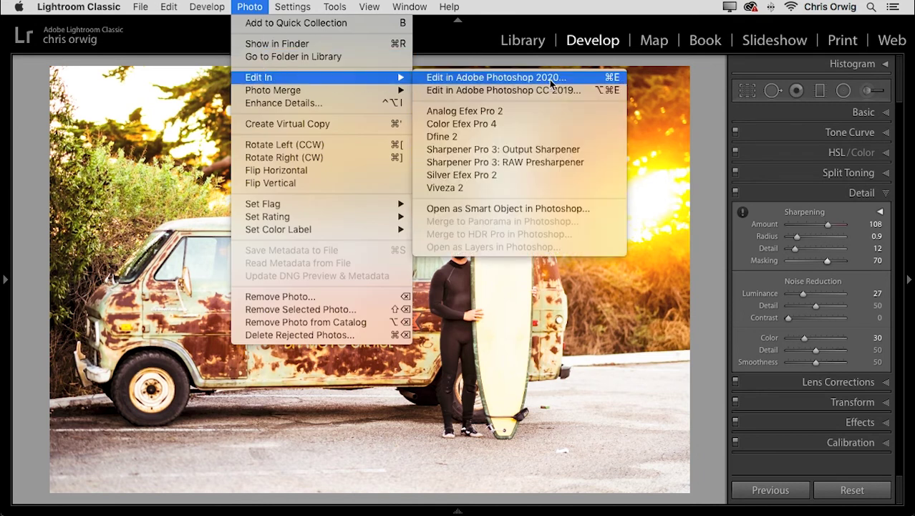
click(617, 79)
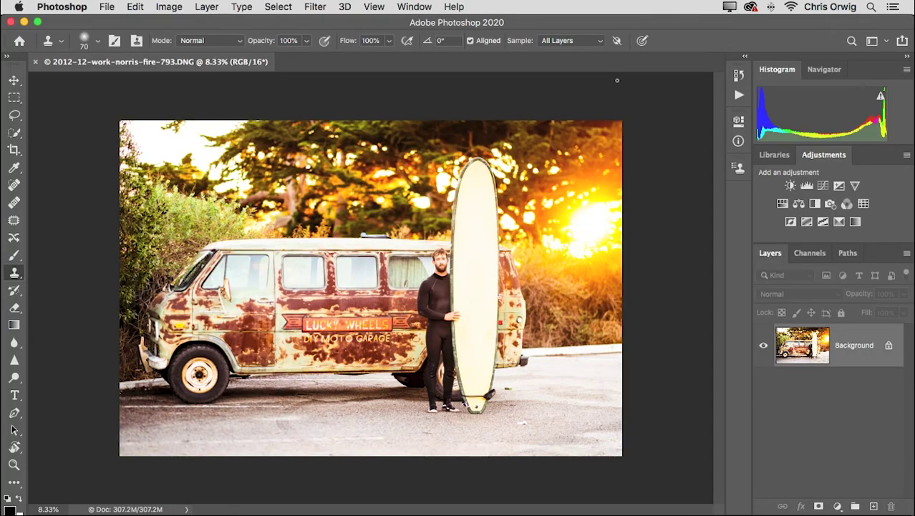
key(f)
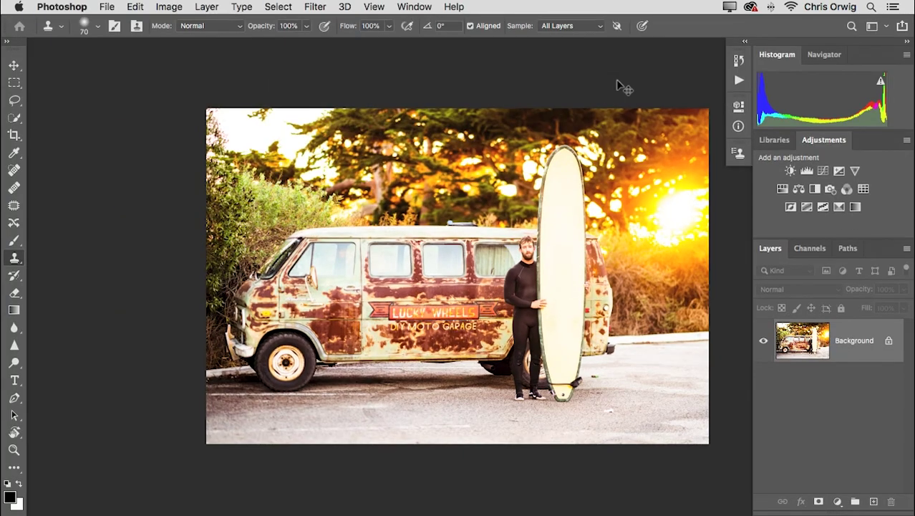
Add a new empty layer above the Background and name it Fix
key(super+plus)
drag(613, 142, 432, 99)
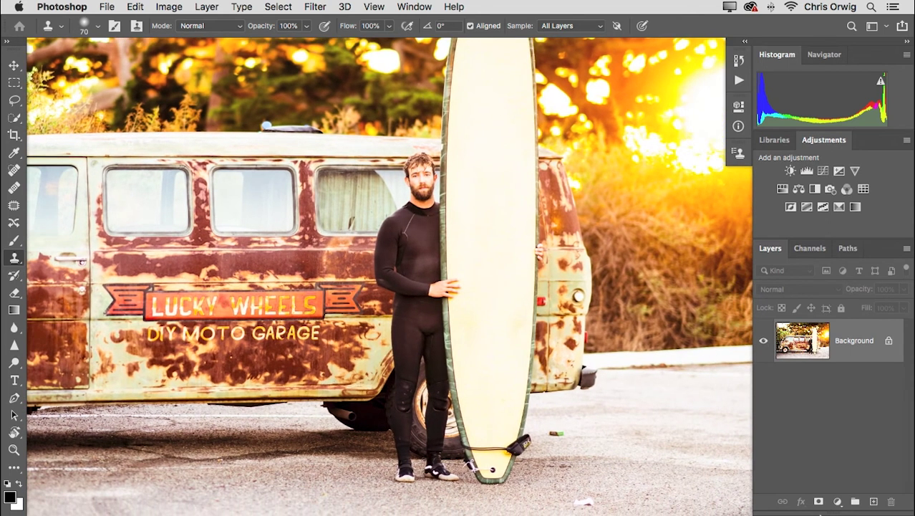
click(873, 502)
double_click(847, 341)
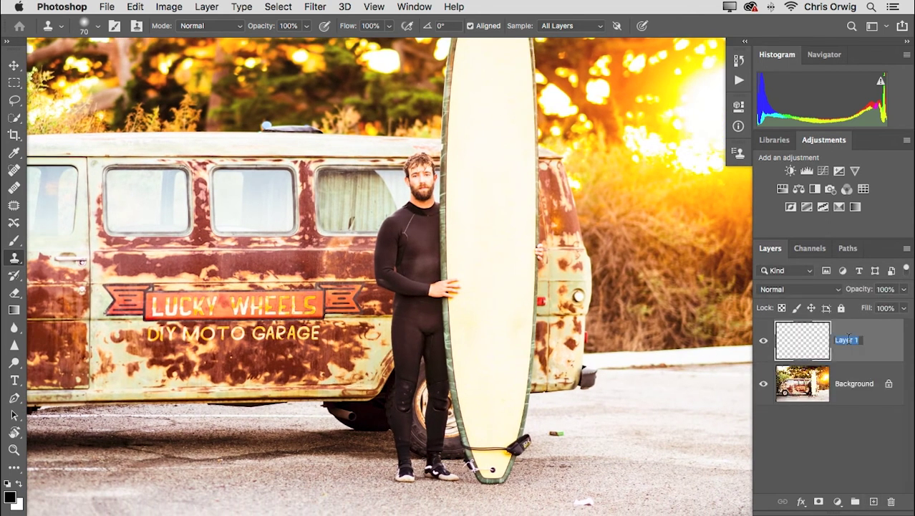
text(Fix)
key(Return)
Remove the litter and bright marks from the pavement near the surfboard on the Fix layer, using a size 70 Spot Healing Brush
click(13, 173)
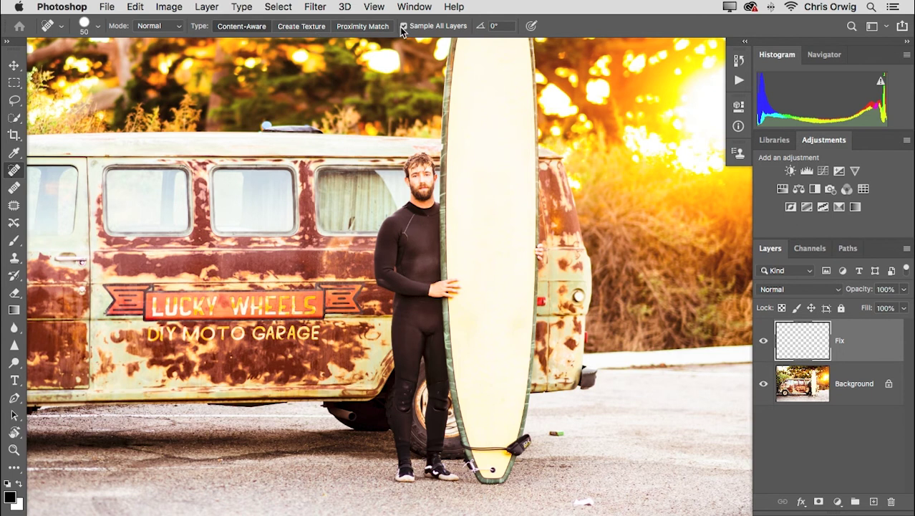
scroll(680, 437, down, 5)
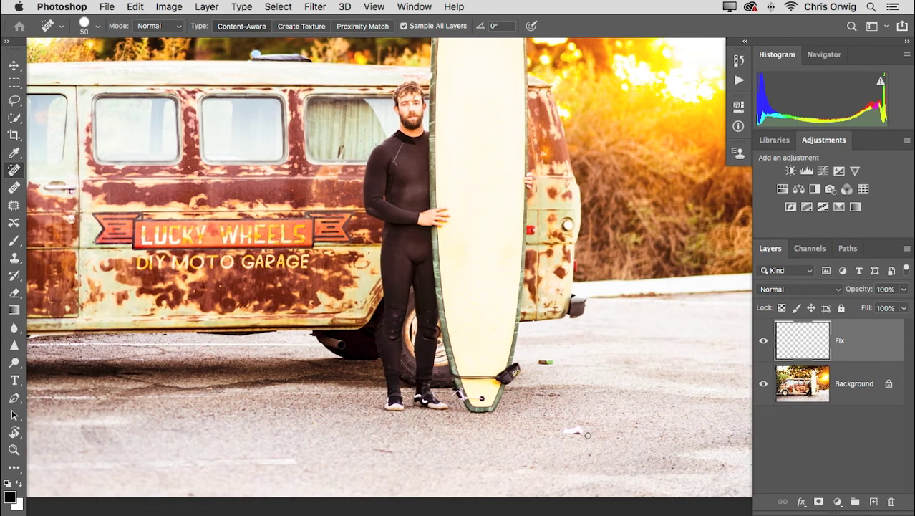
key(bracketright)
key(bracketright)
drag(587, 433, 563, 430)
drag(568, 397, 555, 396)
drag(539, 360, 561, 362)
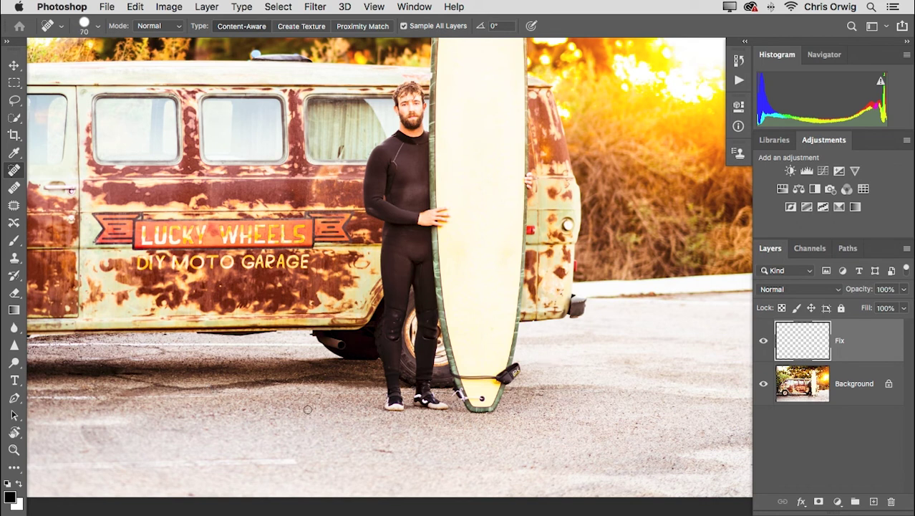
Inspect the healed patches on their own and compare the pavement with and without the Fix layer
click(762, 384)
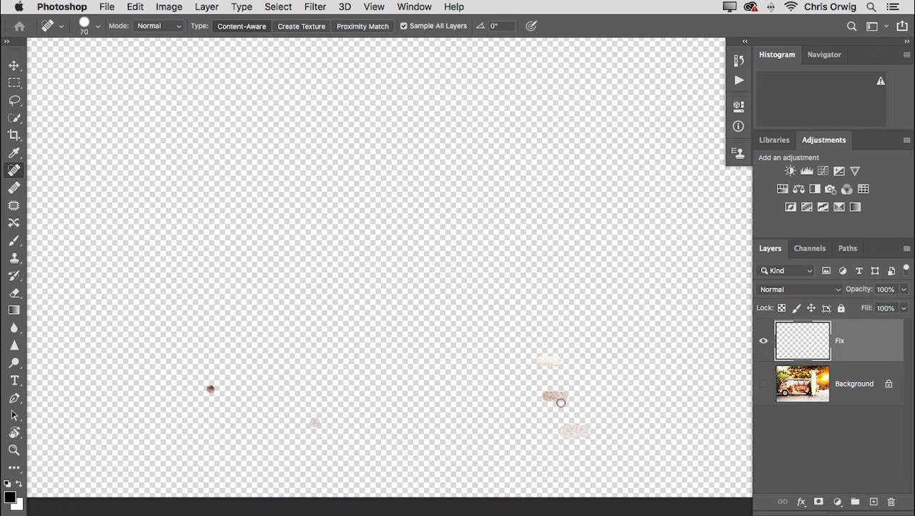
key(super+plus)
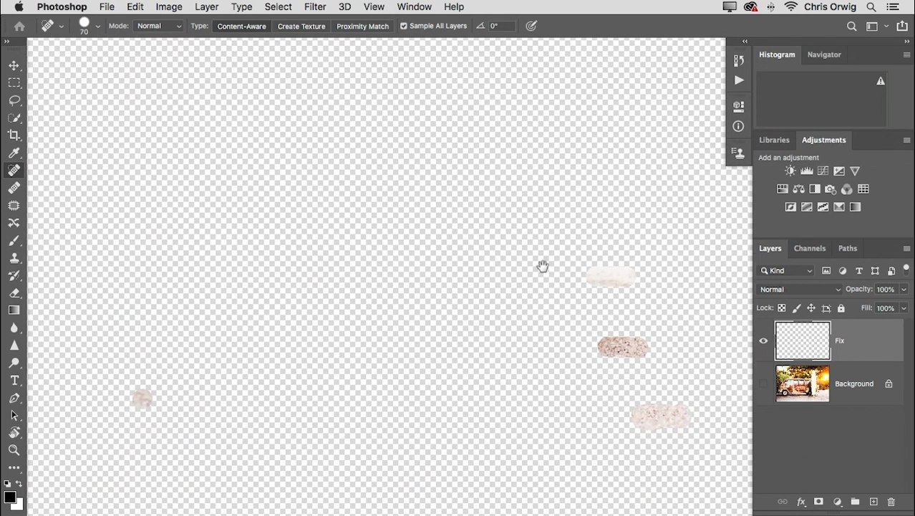
click(762, 384)
click(764, 341)
click(763, 341)
Heal the remaining small blemishes on the pavement around the surfer and return to the full photo
drag(629, 349, 578, 348)
drag(293, 459, 254, 458)
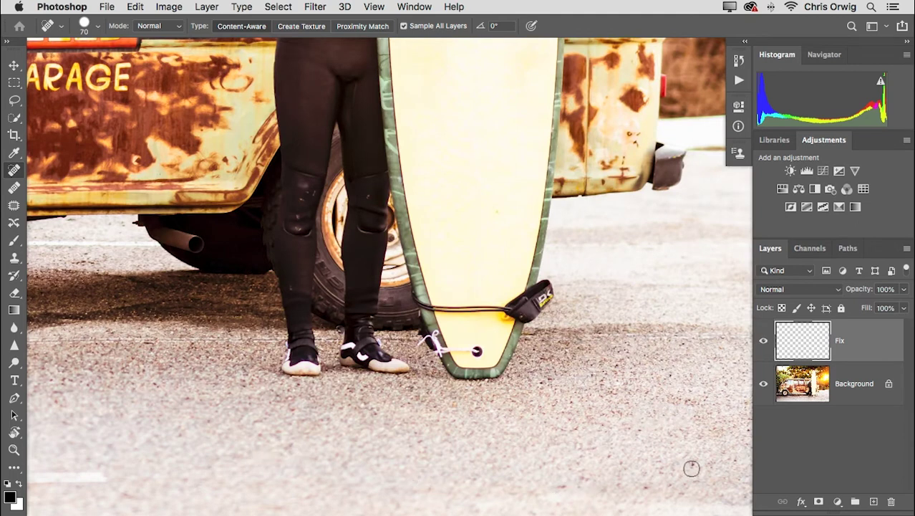
key(super+minus)
key(super+minus)
key(super+minus)
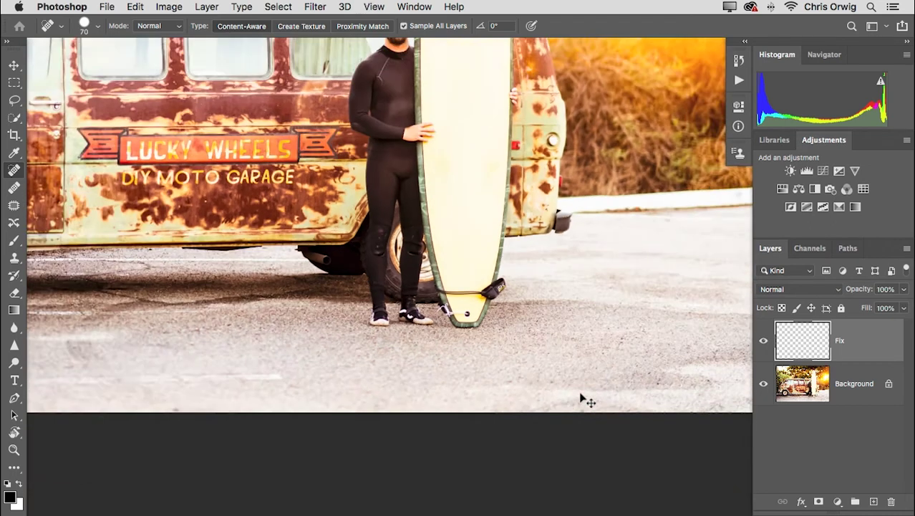
key(super+plus)
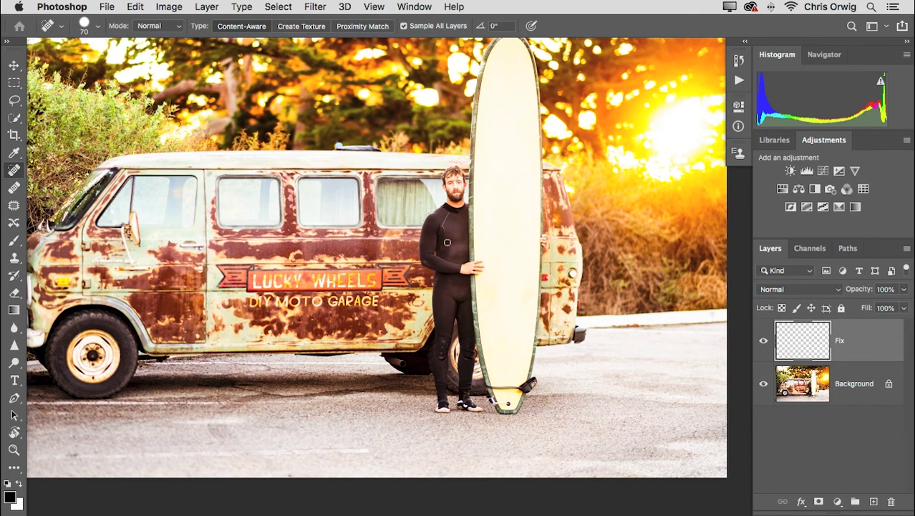
drag(385, 404, 398, 367)
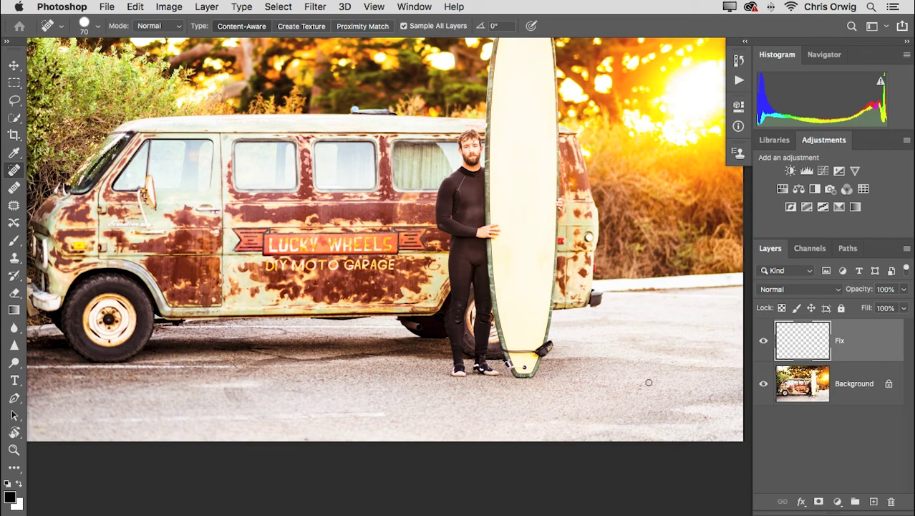
drag(664, 375, 695, 435)
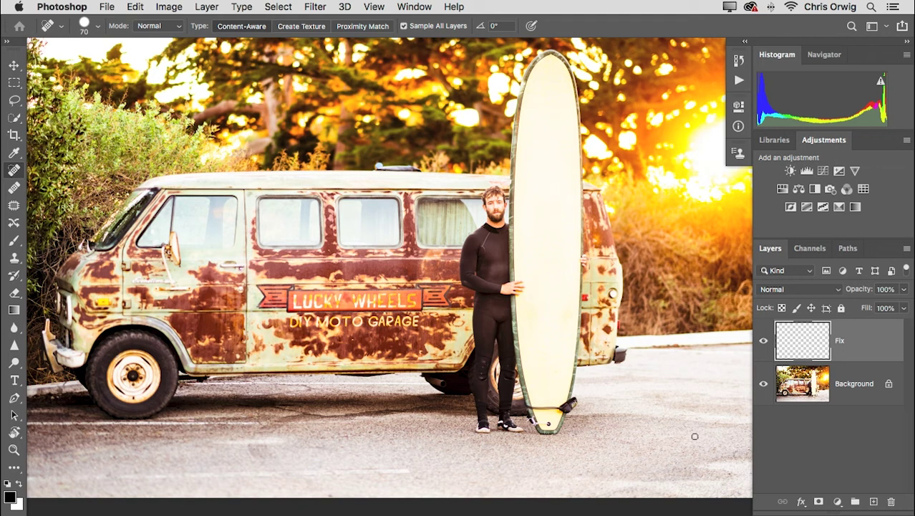
Set up the Clone Stamp for the van's roof with a 220 px brush, 0% hardness and sampling from All Layers
key(super+equal)
key(super+equal)
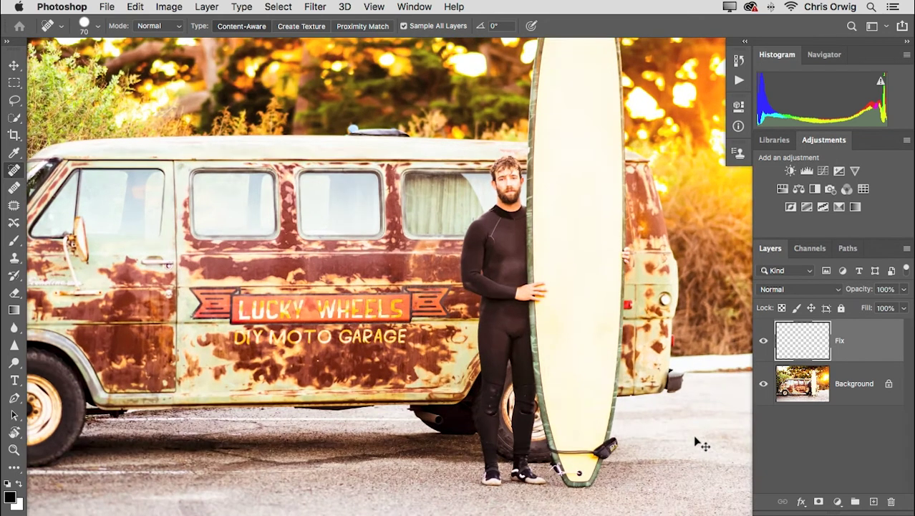
drag(364, 213, 374, 333)
key(super+equal)
drag(379, 221, 420, 315)
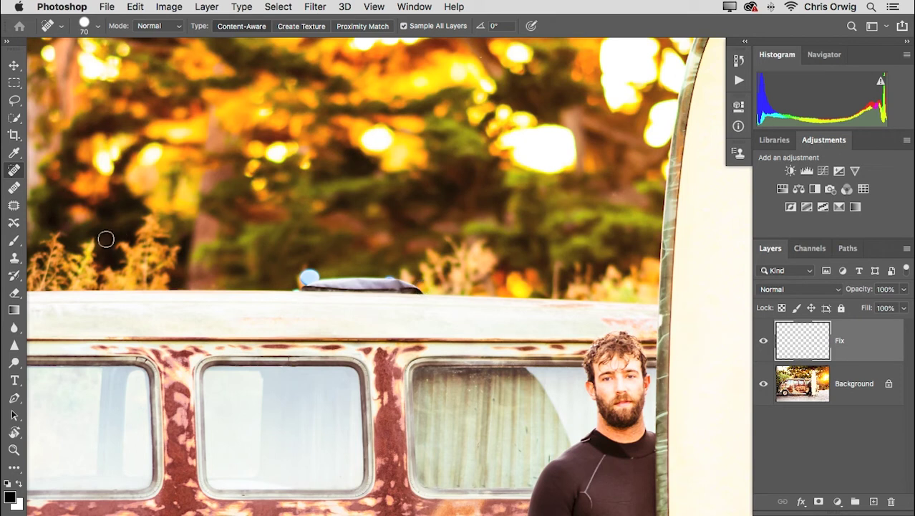
click(11, 262)
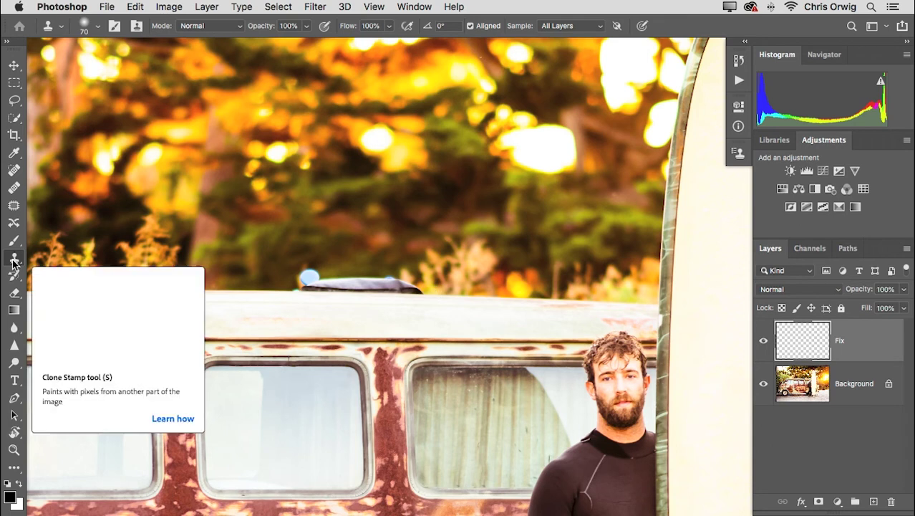
click(305, 26)
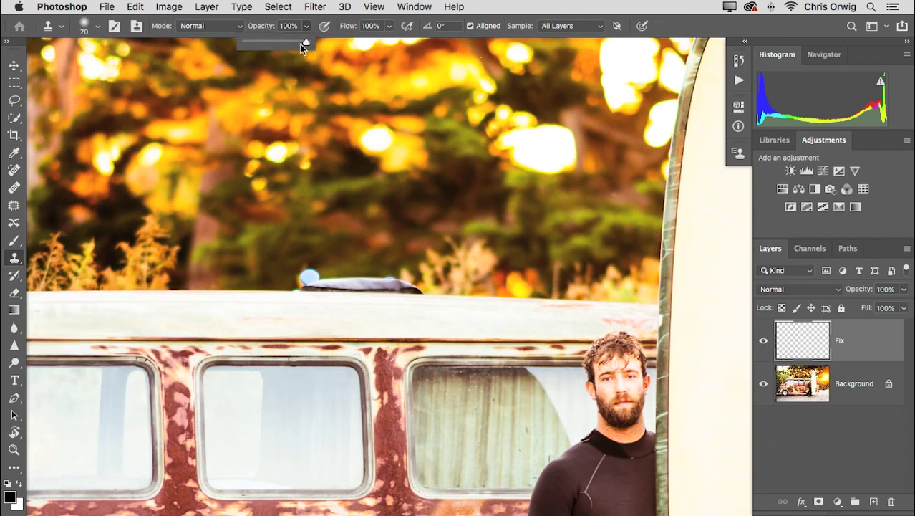
click(99, 26)
mouse_move(77, 97)
mouse_down()
mouse_move(97, 100)
mouse_move(77, 99)
mouse_up()
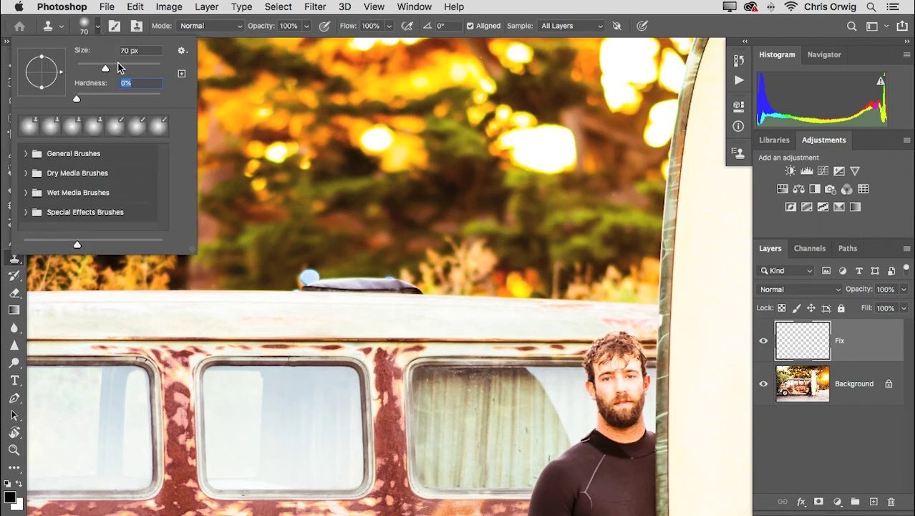
drag(121, 67, 141, 67)
click(573, 26)
click(570, 60)
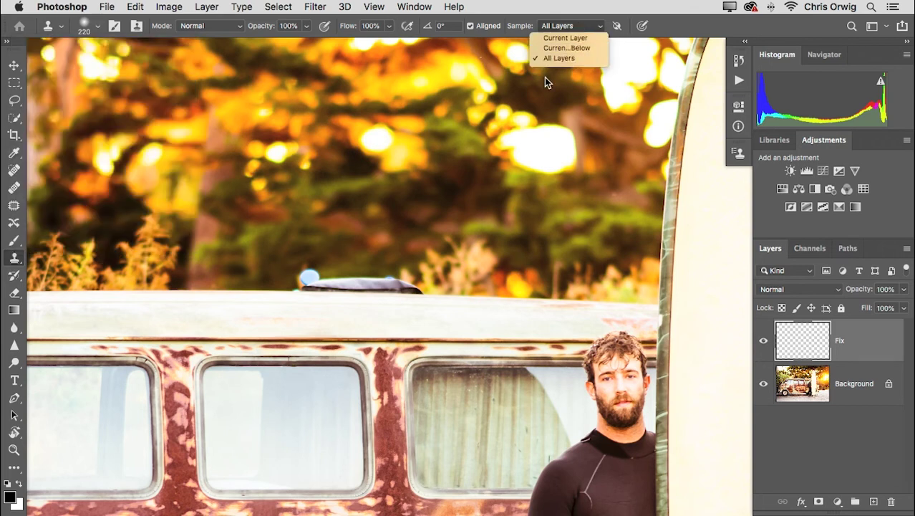
Clone clean roofline and foliage over the object on the van's roof, reducing the brush to 80 px for its remaining end
alt+click(204, 288)
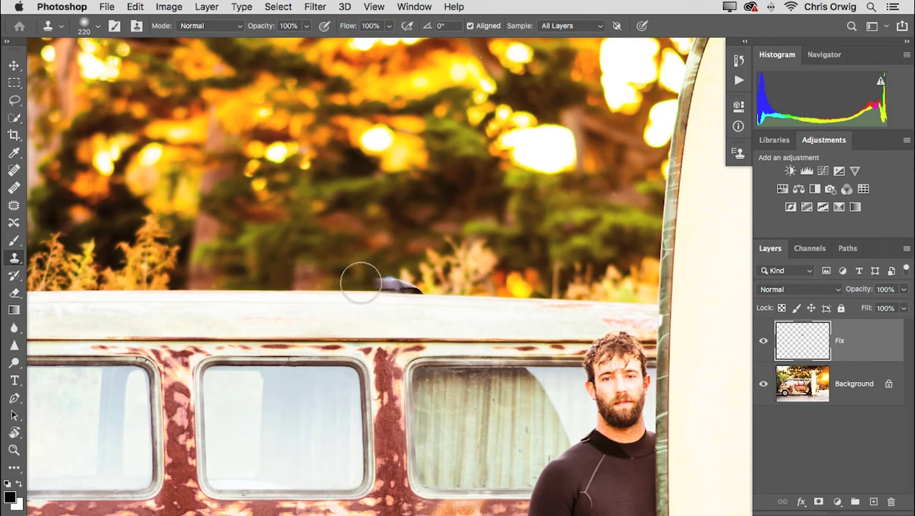
key(bracketleft)
key(bracketleft)
key(bracketleft)
key(bracketleft)
key(bracketleft)
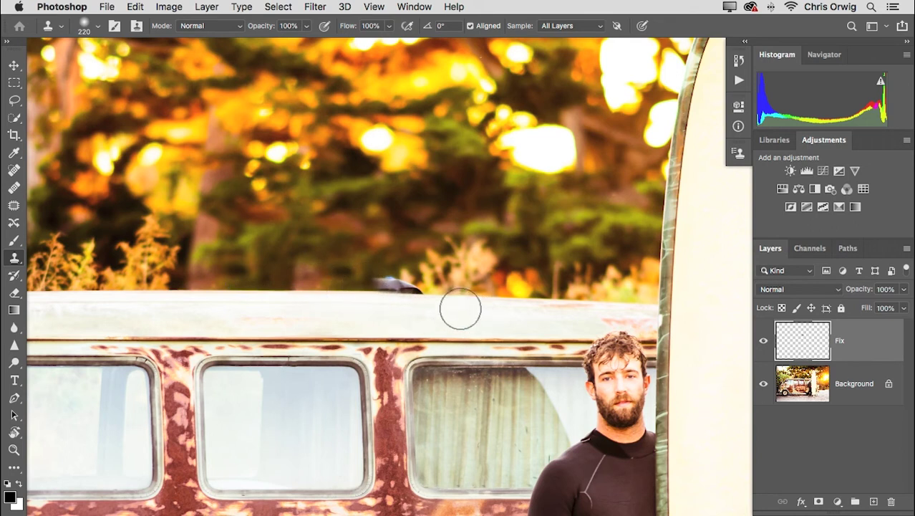
key(bracketleft)
key(bracketleft)
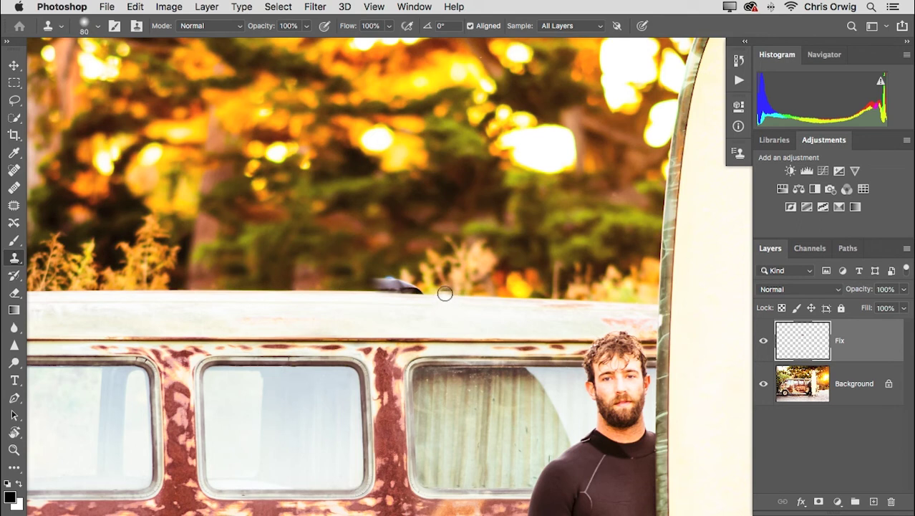
alt+click(443, 294)
mouse_move(421, 294)
mouse_down()
mouse_move(357, 271)
mouse_move(358, 288)
mouse_move(400, 288)
mouse_move(388, 277)
mouse_up()
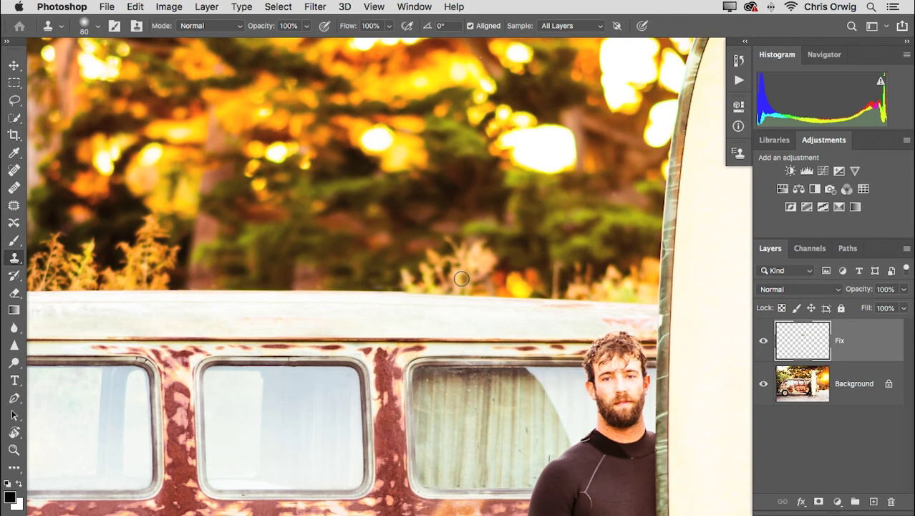
Try to smooth the cloned roofline by selecting a rectangle around it and warping it with Free Transform, and deselect
key(super+plus)
key(super+plus)
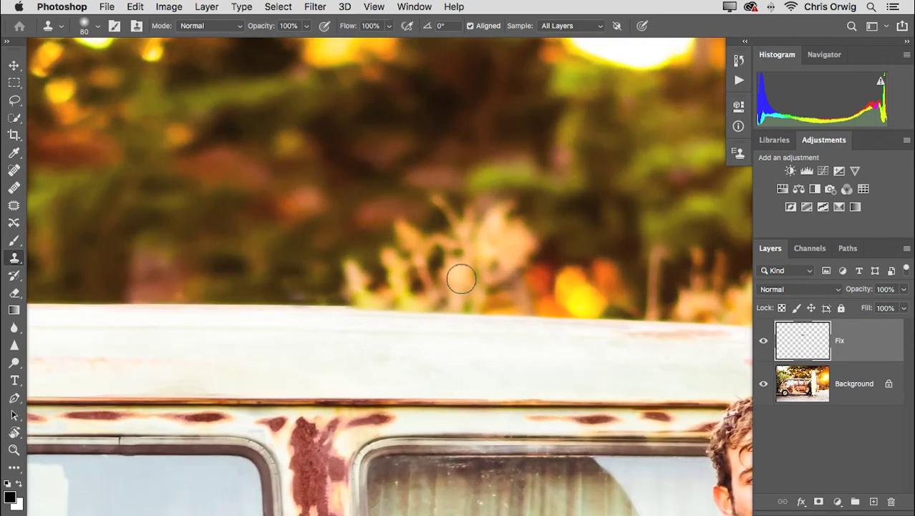
key(v)
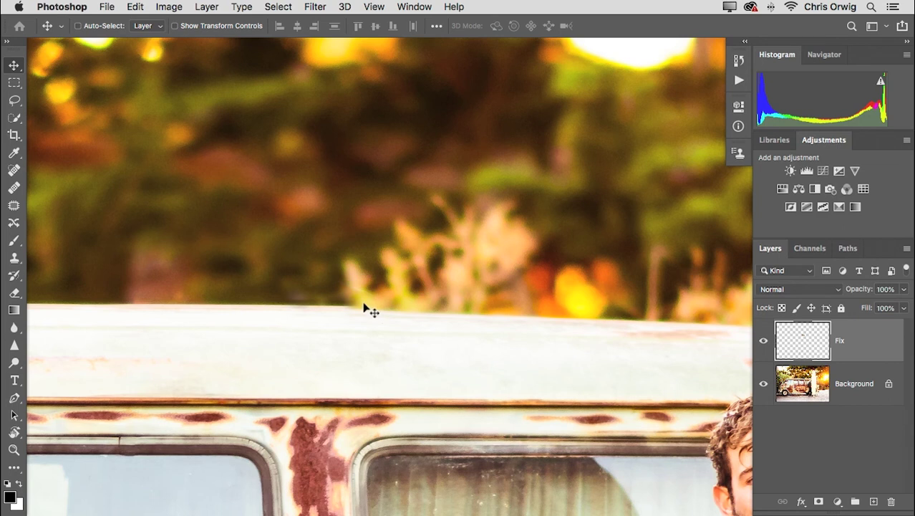
click(15, 82)
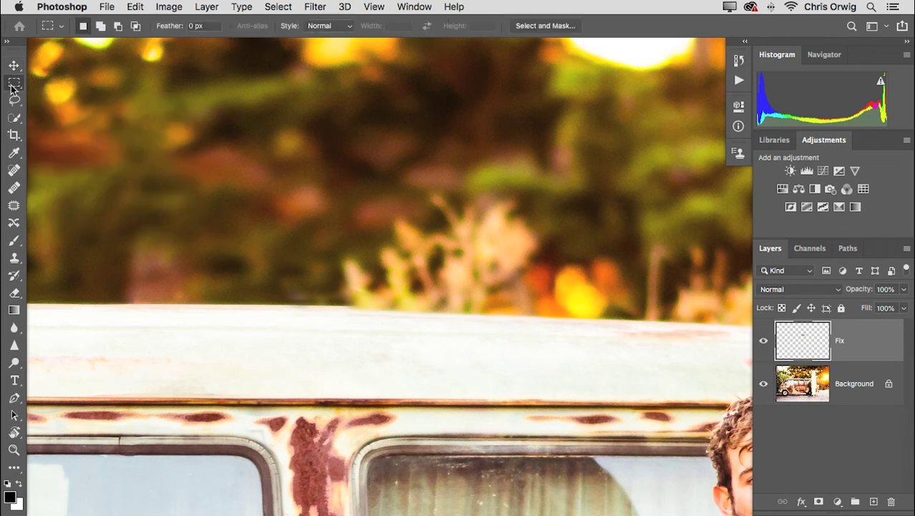
drag(216, 214, 463, 371)
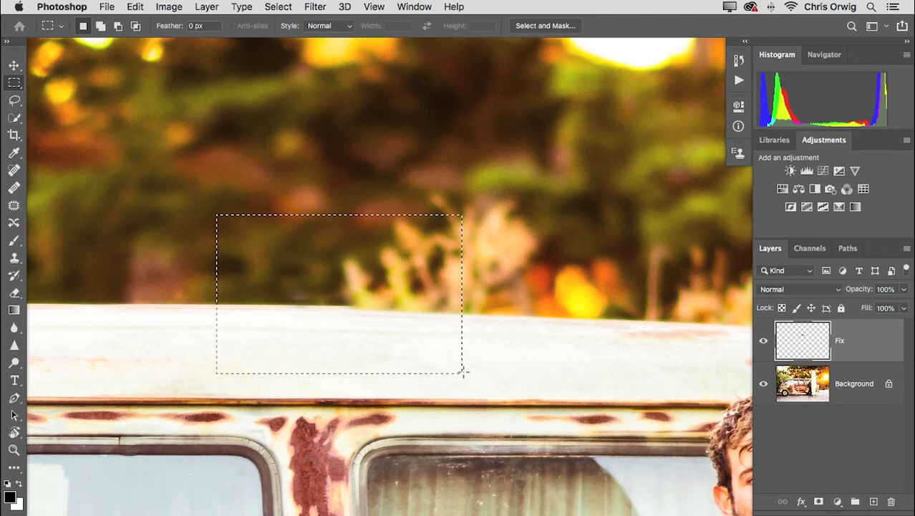
click(135, 8)
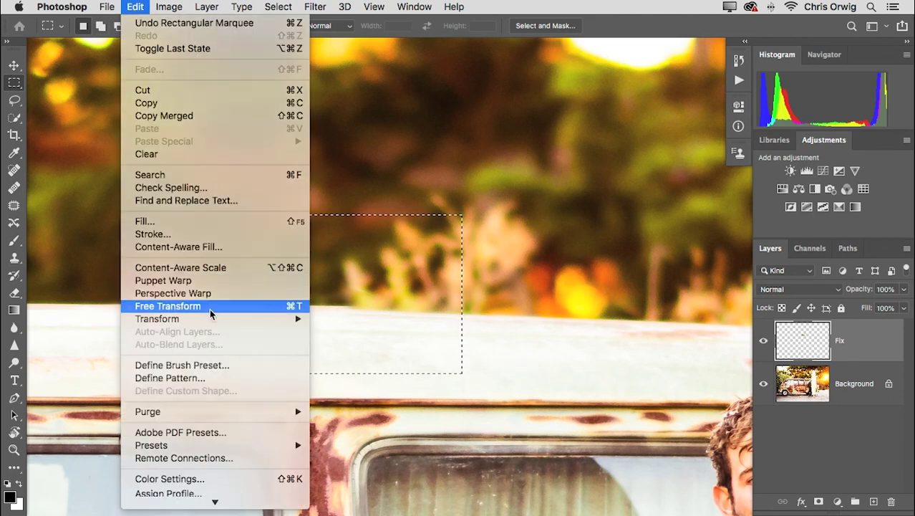
click(250, 307)
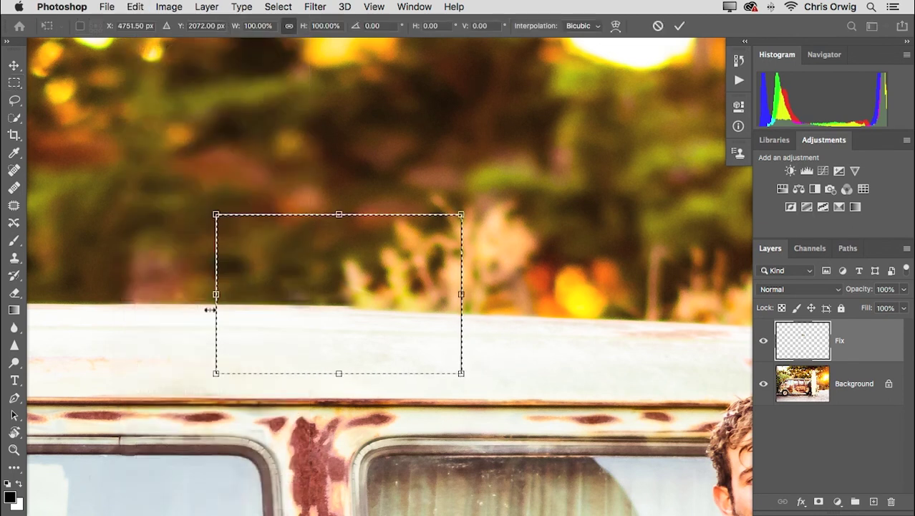
click(616, 28)
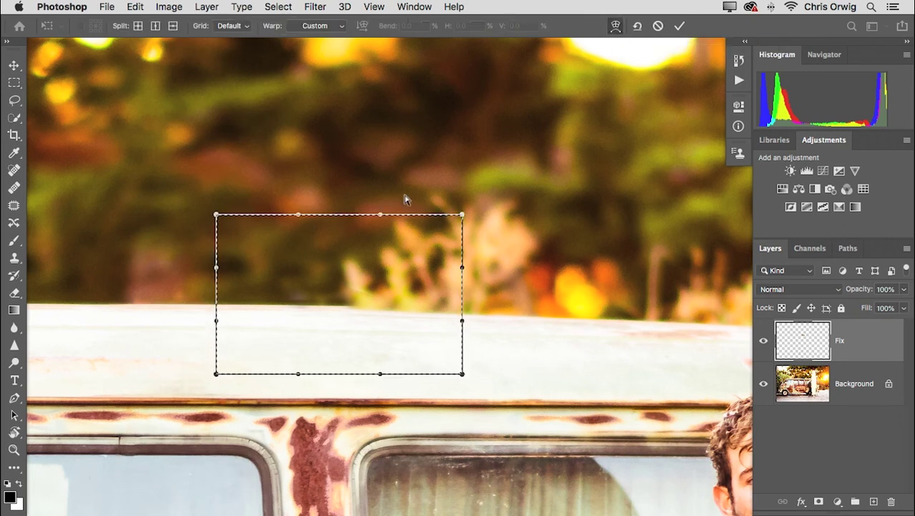
drag(381, 215, 352, 304)
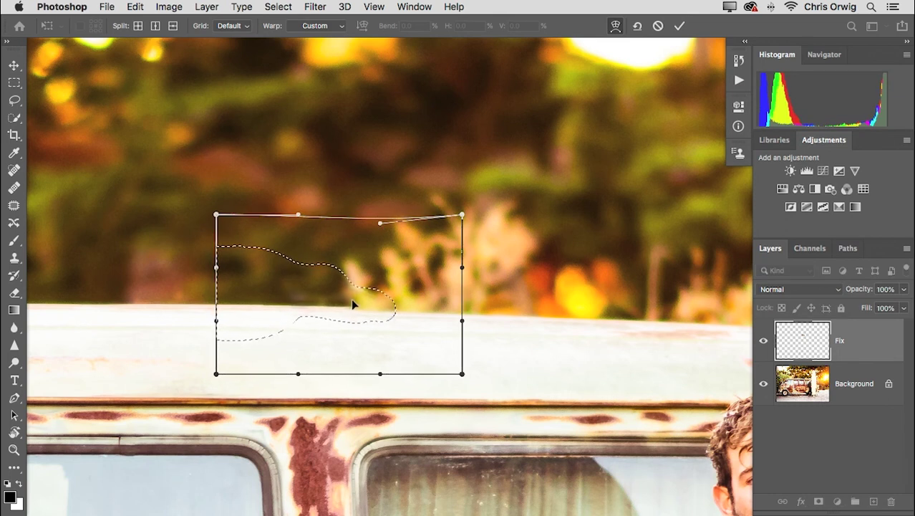
drag(299, 215, 297, 219)
drag(382, 226, 385, 213)
key(Return)
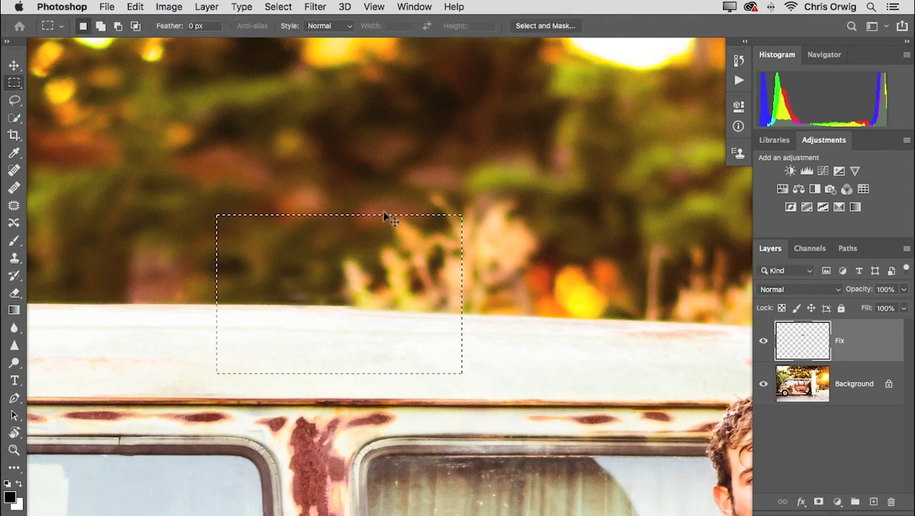
key(super+d)
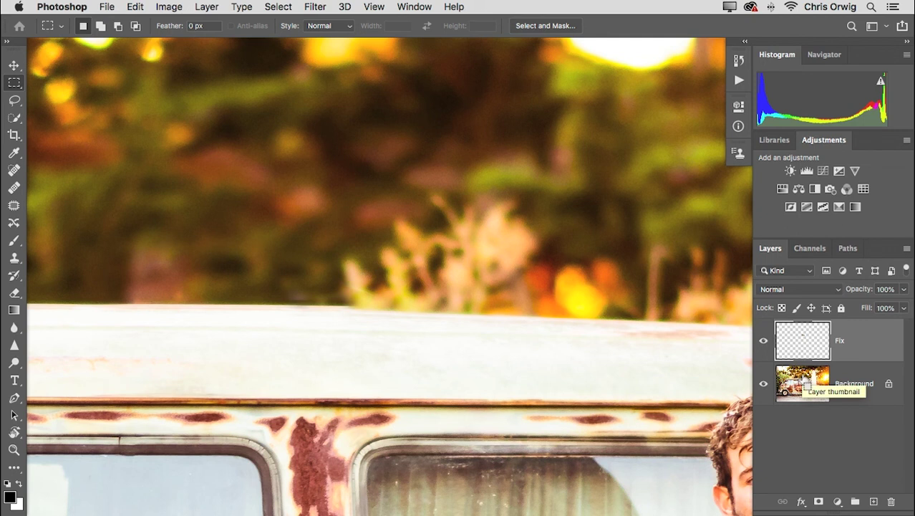
Merge the Fix layer into the Background layer and open the Liquify filter on the result
key(Delete)
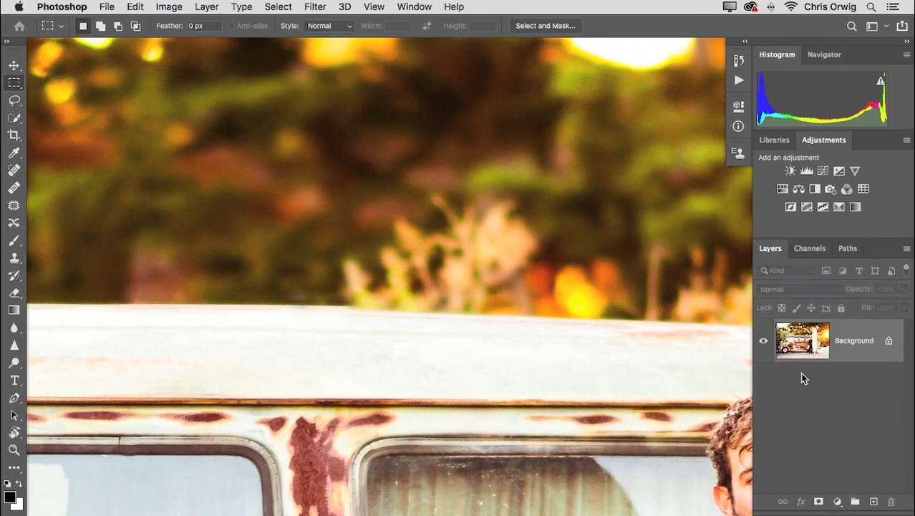
click(312, 8)
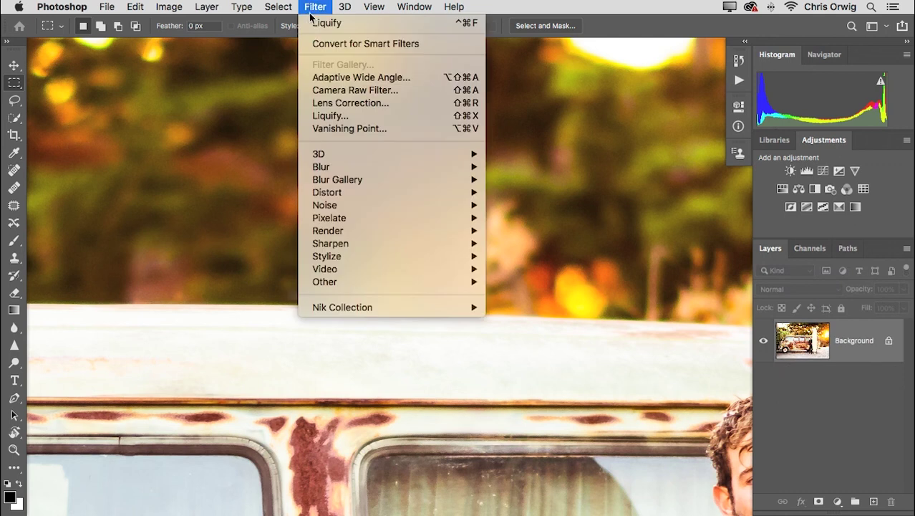
click(330, 115)
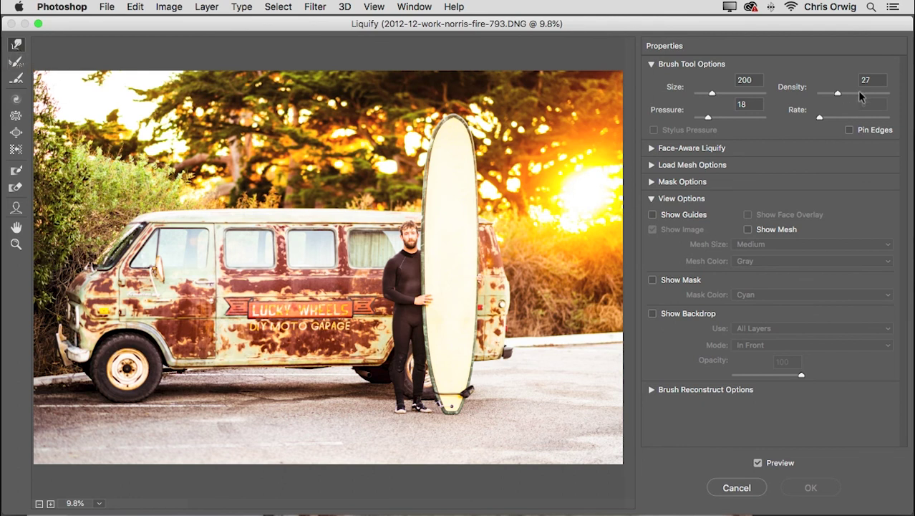
Push the uneven part of the van's roofline smooth in Liquify with the brush size reduced to 90, and apply the filter
key(super+equal)
key(super+equal)
key(super+equal)
key(super+equal)
key(super+equal)
key(super+equal)
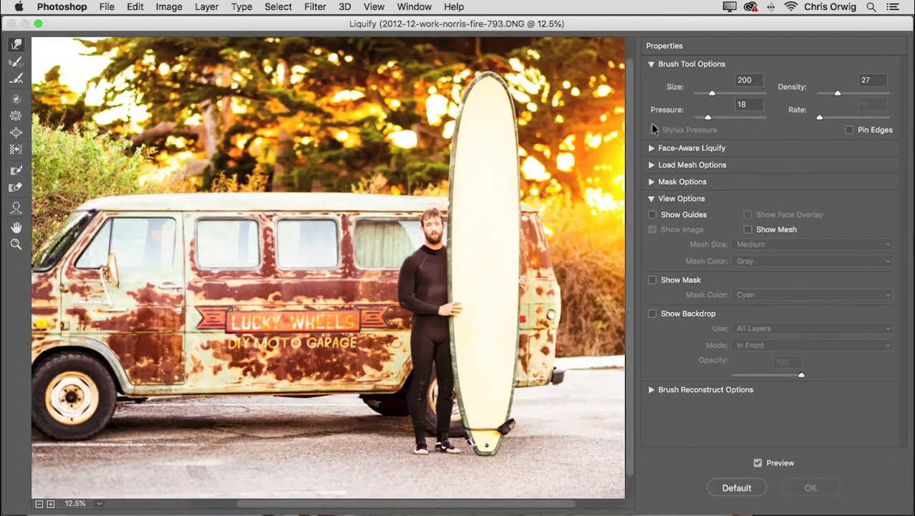
key(super+minus)
scroll(457, 237, up, 5)
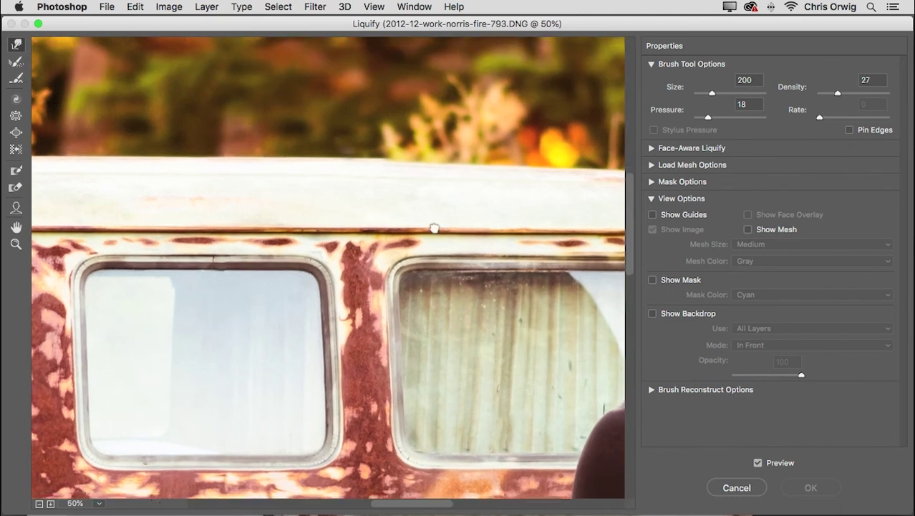
key(bracketleft)
key(bracketleft)
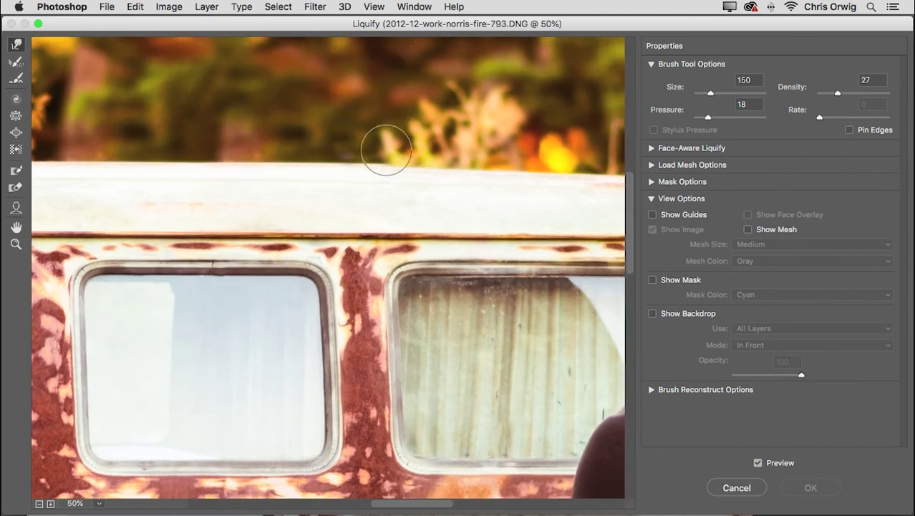
key(bracketleft)
key(bracketleft)
key(bracketleft)
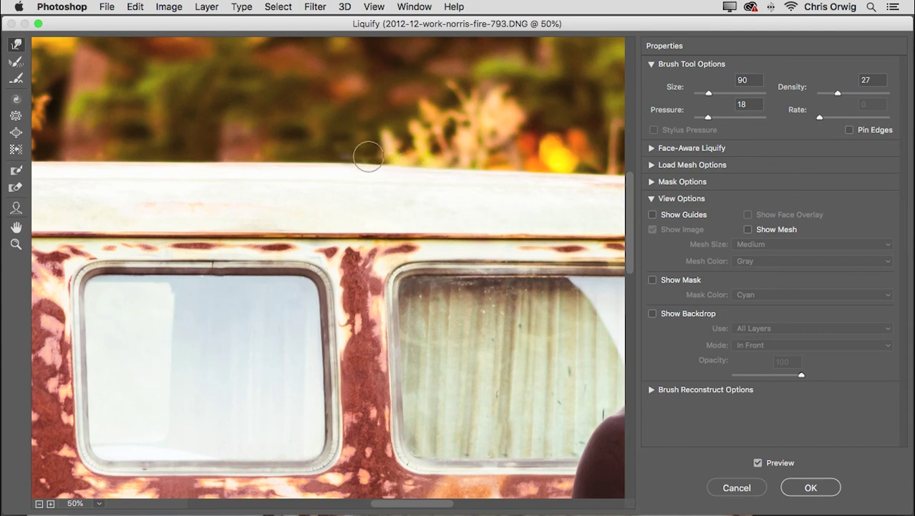
click(810, 488)
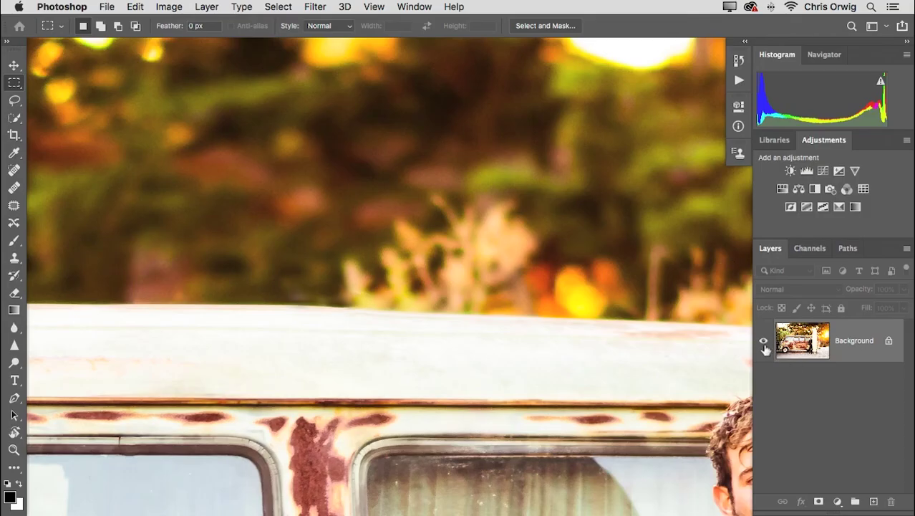
Add a Color Balance adjustment layer over the full photo with midtones at Cyan–Red -15 and Yellow–Blue +13
key(super+0)
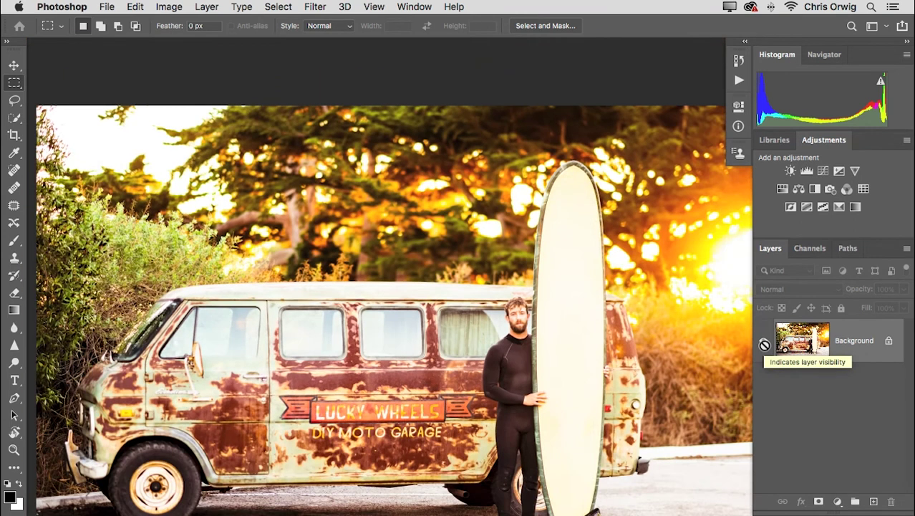
key(super+minus)
key(super+equal)
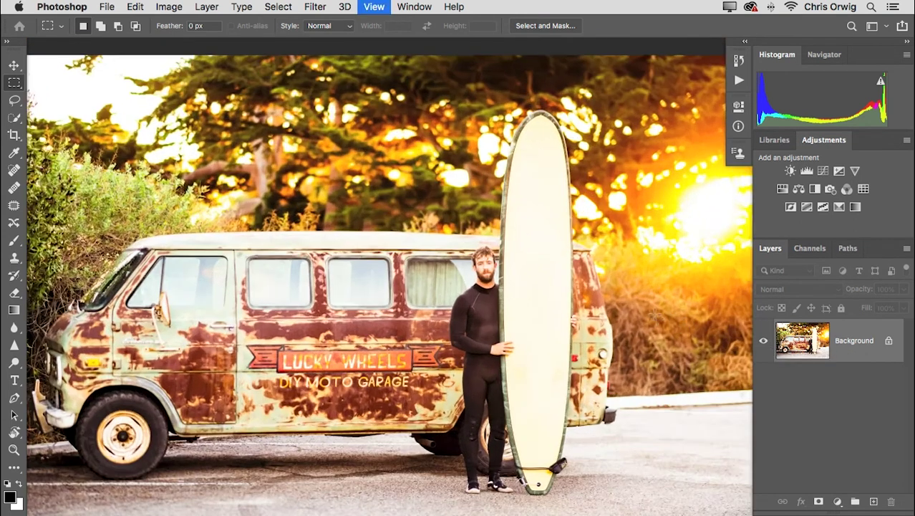
mouse_move(653, 315)
mouse_down()
mouse_move(642, 306)
mouse_move(648, 300)
mouse_up()
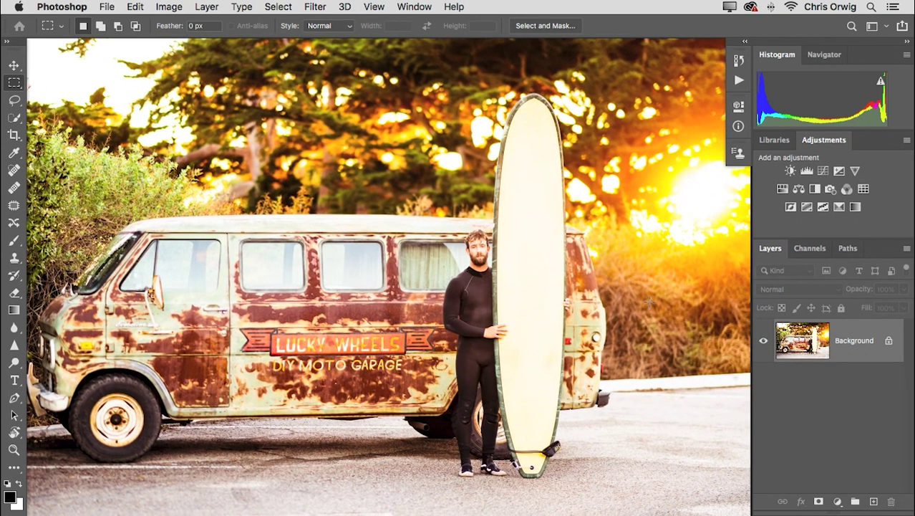
click(799, 191)
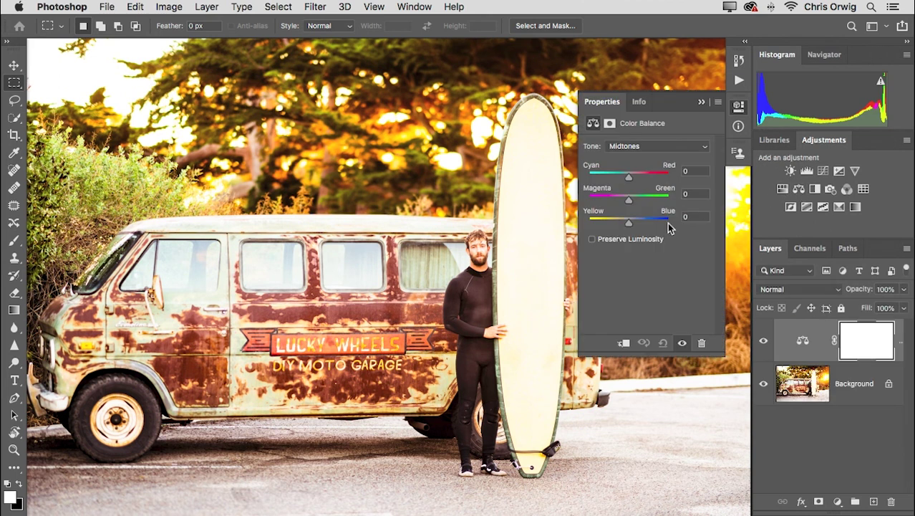
drag(629, 224, 635, 224)
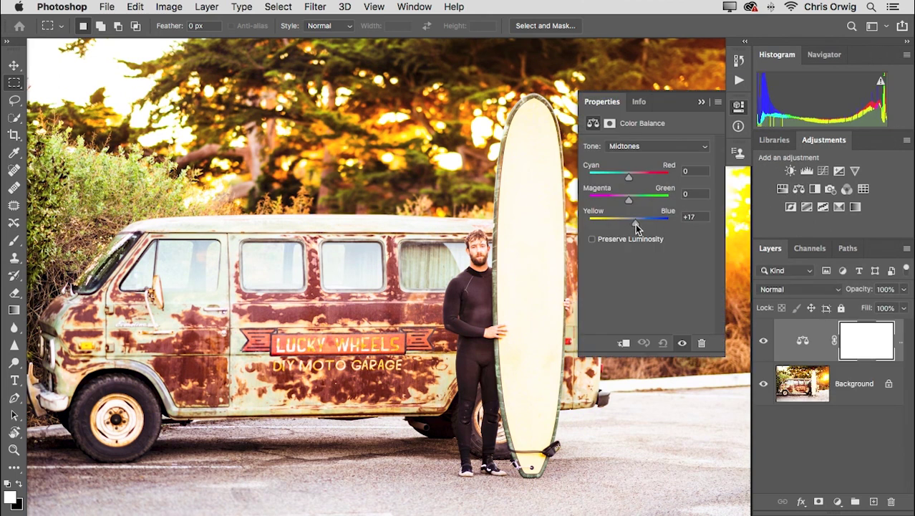
drag(629, 177, 623, 177)
drag(635, 224, 634, 226)
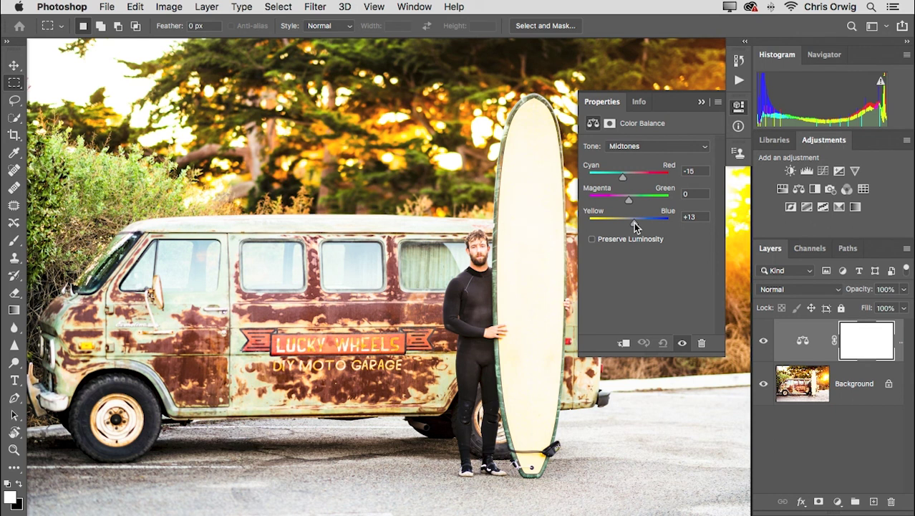
click(702, 102)
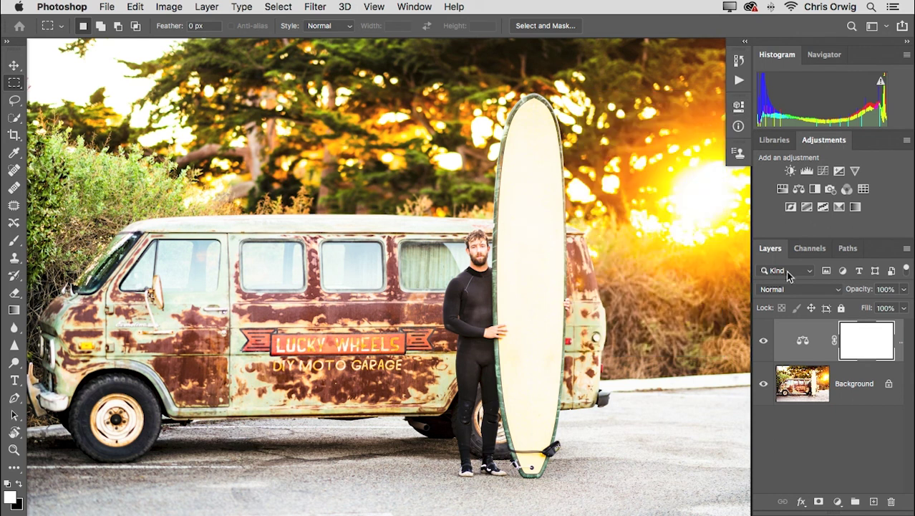
Compare the photo with and without the Color Balance layer, and shift its midtones slightly back towards red
click(762, 346)
double_click(798, 347)
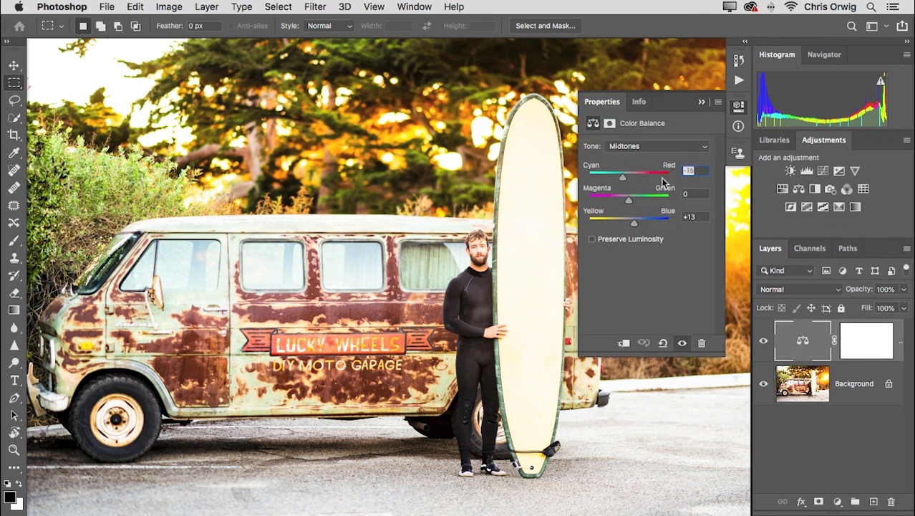
drag(623, 179, 627, 181)
click(702, 102)
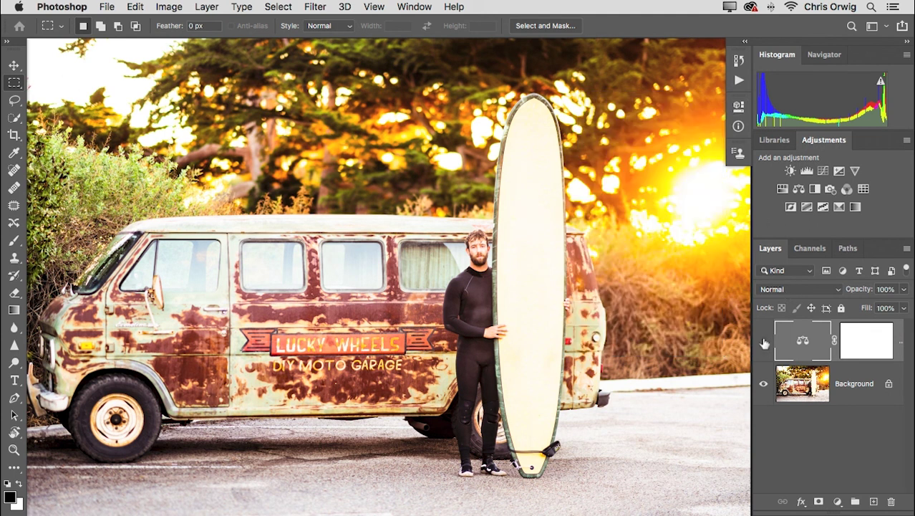